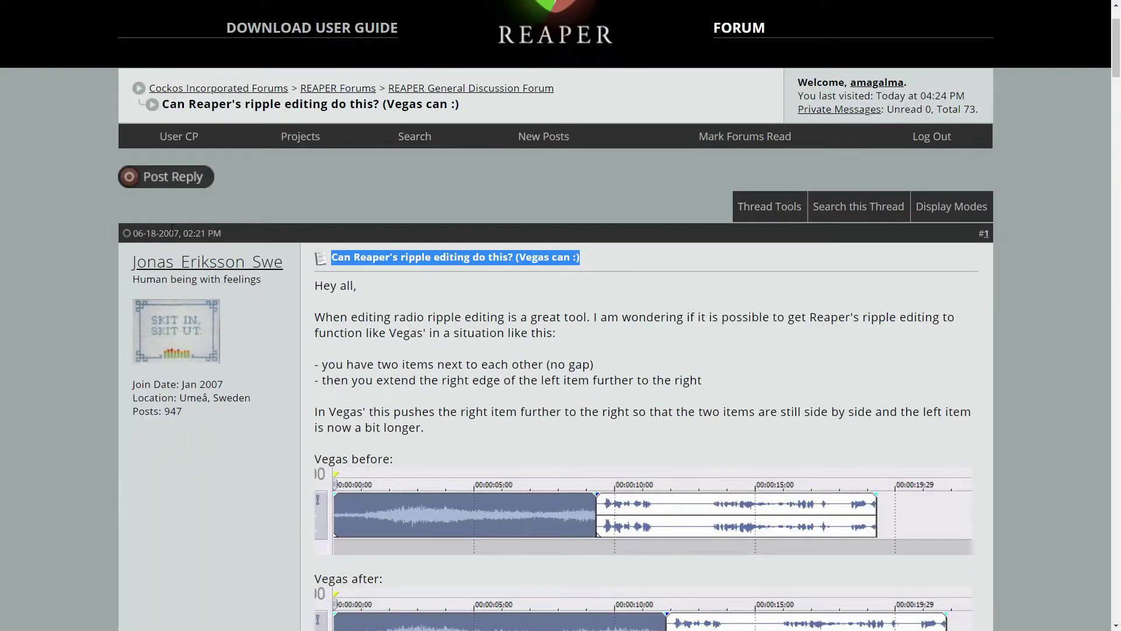
Highlight the ripple-trimming forum thread titles, then the 'Ripple love.' request to extend ripple editing
{"action": "double_click", "coordinate": [170, 233]}
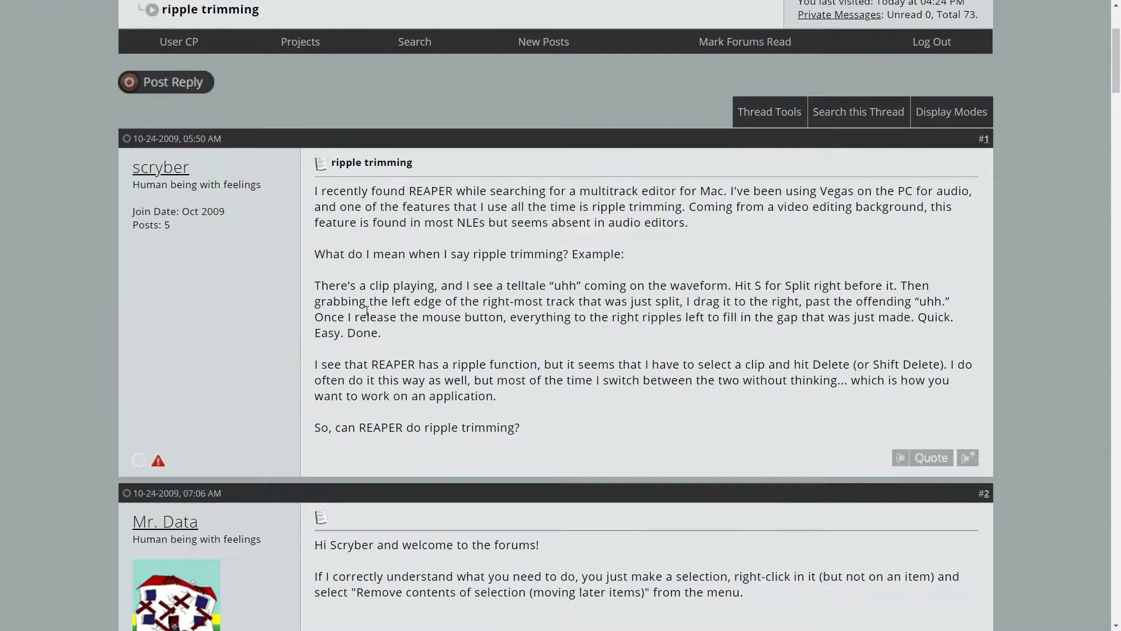
{"action": "triple_click", "coordinate": [355, 163]}
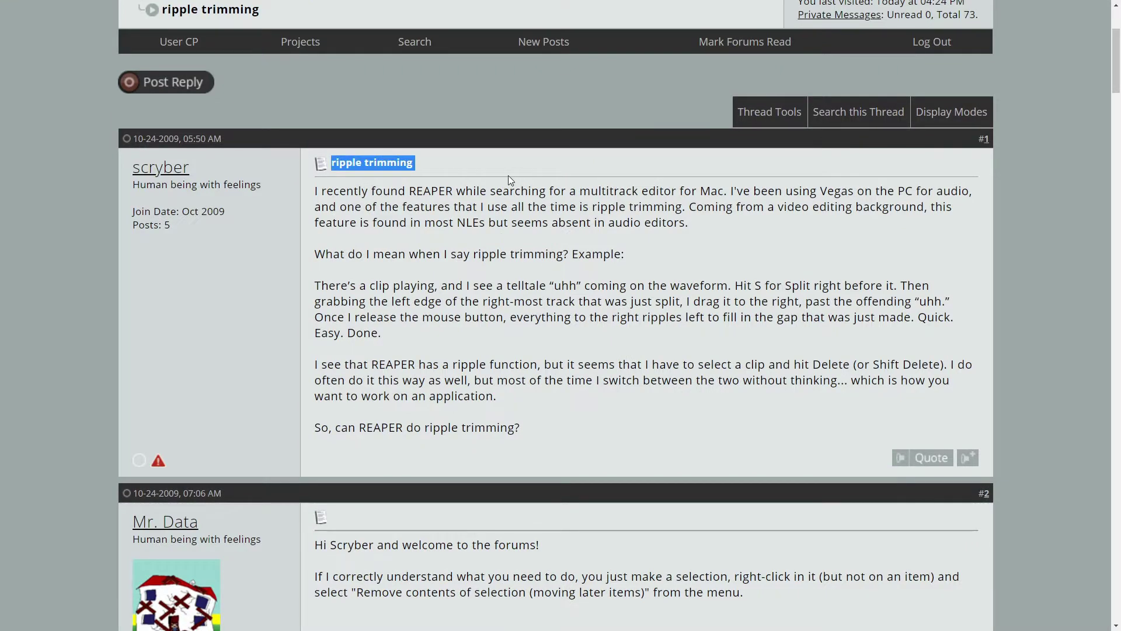
{"action": "double_click", "coordinate": [169, 139]}
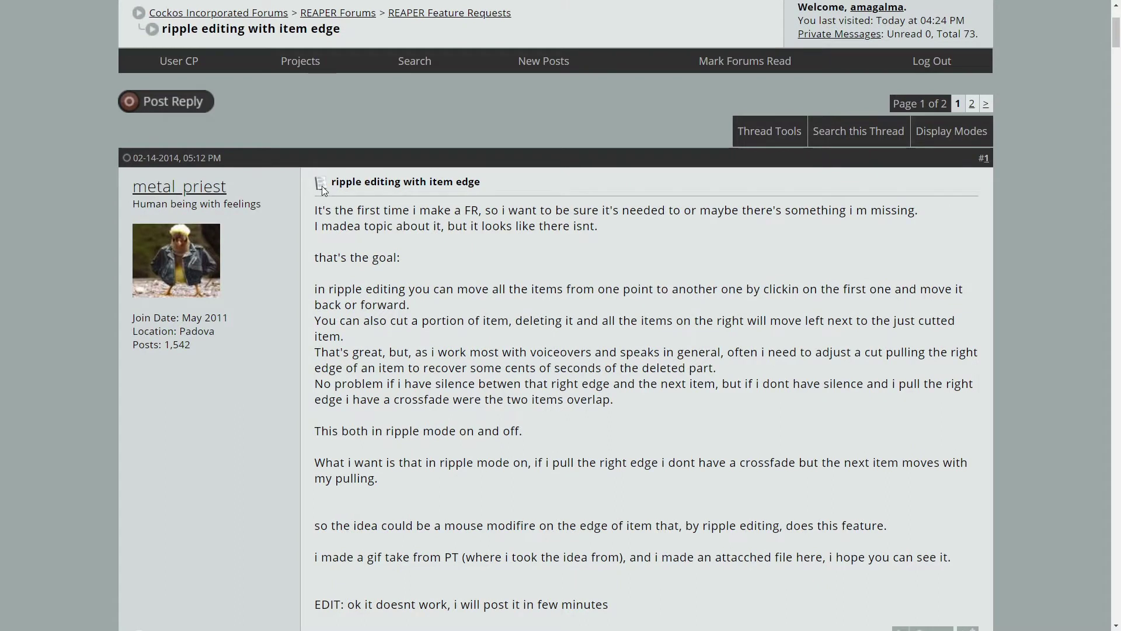
{"action": "left_click_drag", "start_coordinate": [333, 179], "coordinate": [547, 190]}
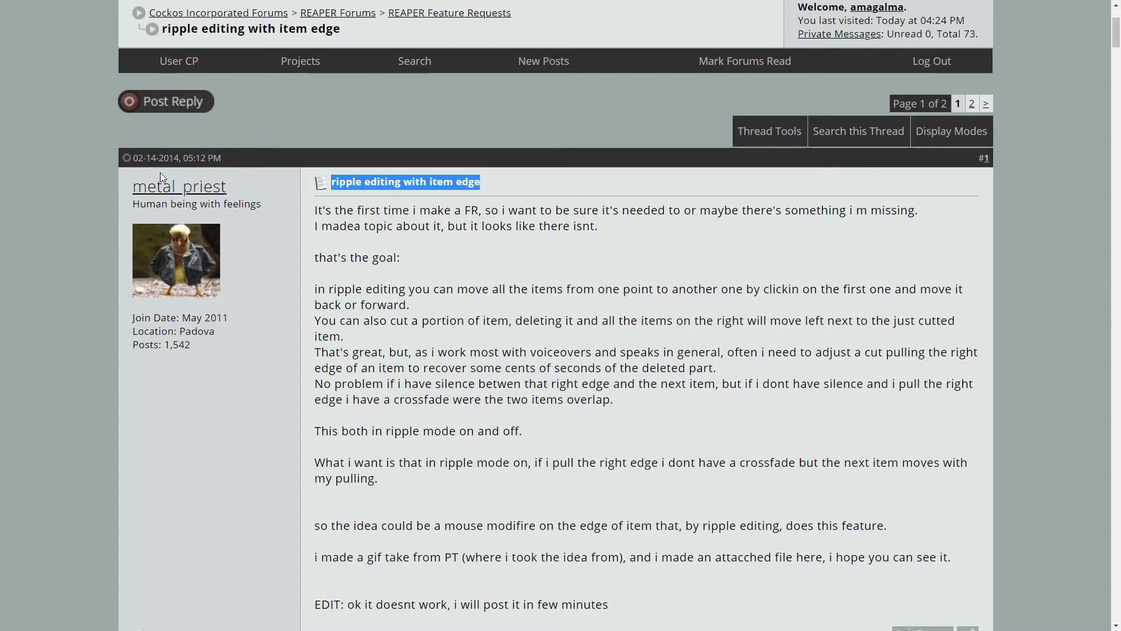
{"action": "double_click", "coordinate": [169, 157]}
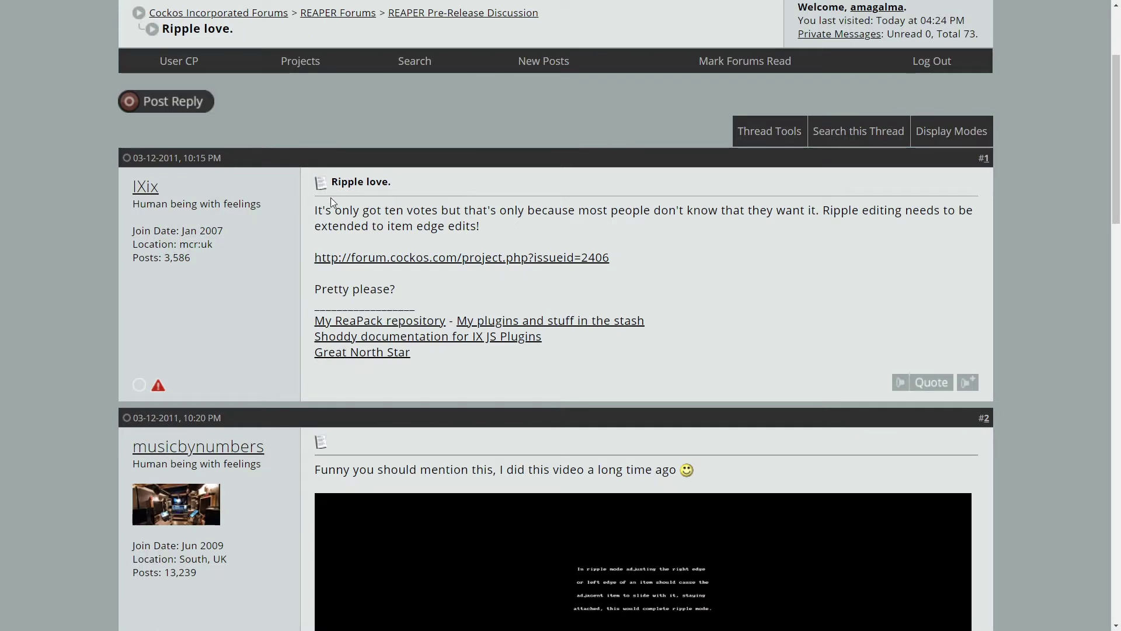
{"action": "left_click_drag", "start_coordinate": [371, 213], "coordinate": [446, 223]}
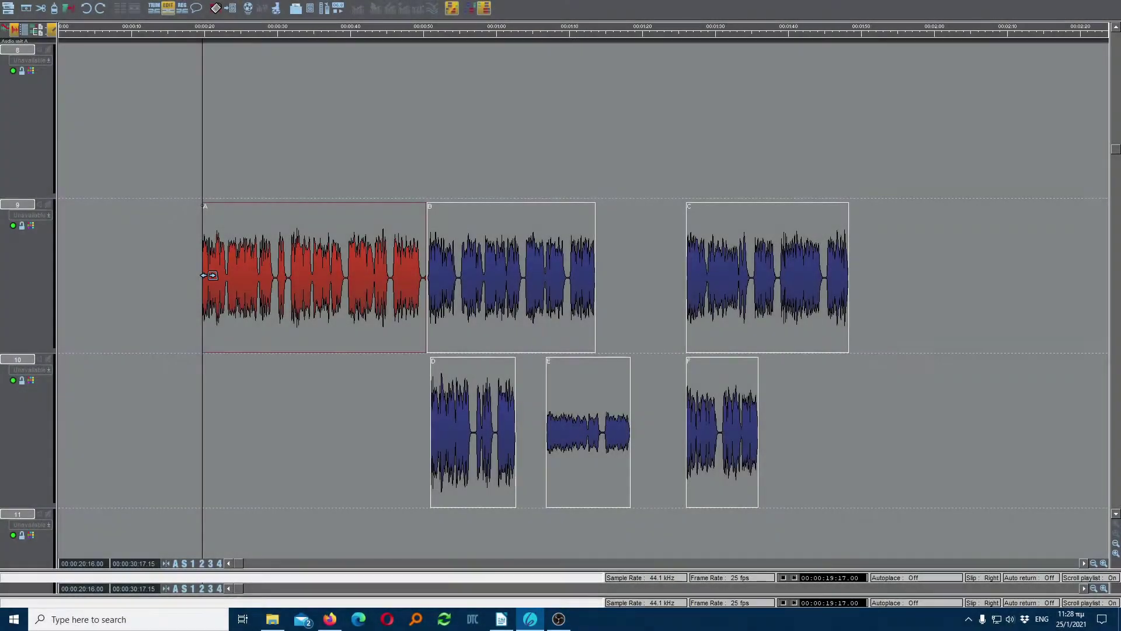
Drag clip A's edge left with the trim tool so clips B–F ripple left
{"action": "left_click_drag", "start_coordinate": [204, 275], "coordinate": [138, 277]}
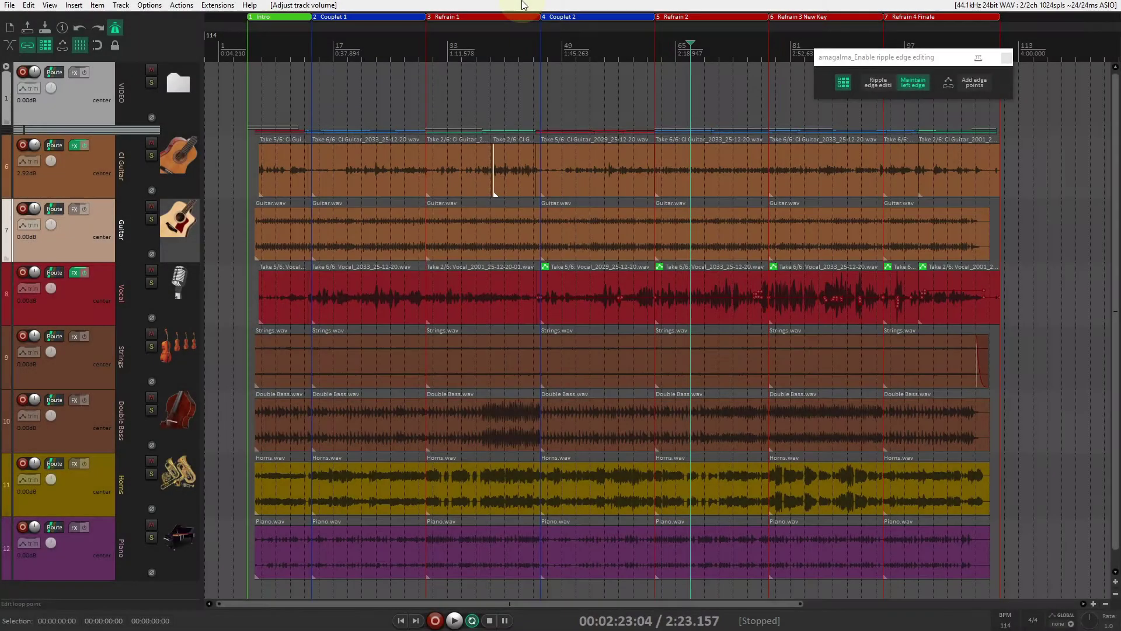
Run the 'amagalma_Enable ripple edge editing.lua' script from the Actions list, then close the list
{"action": "key", "text": "question"}
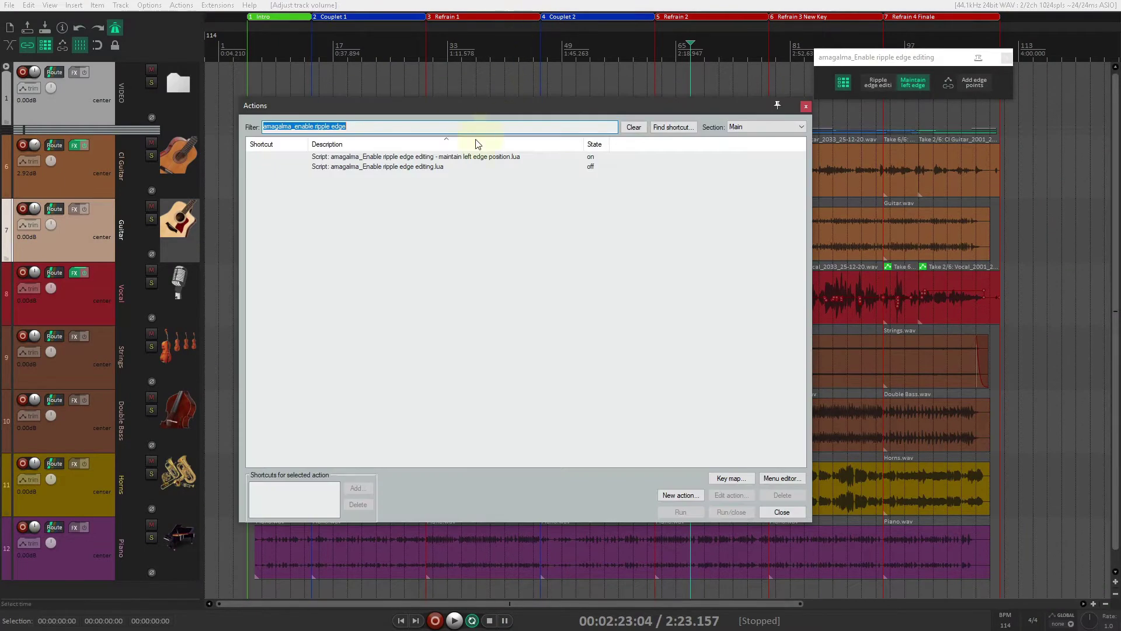
{"action": "left_click", "coordinate": [426, 168]}
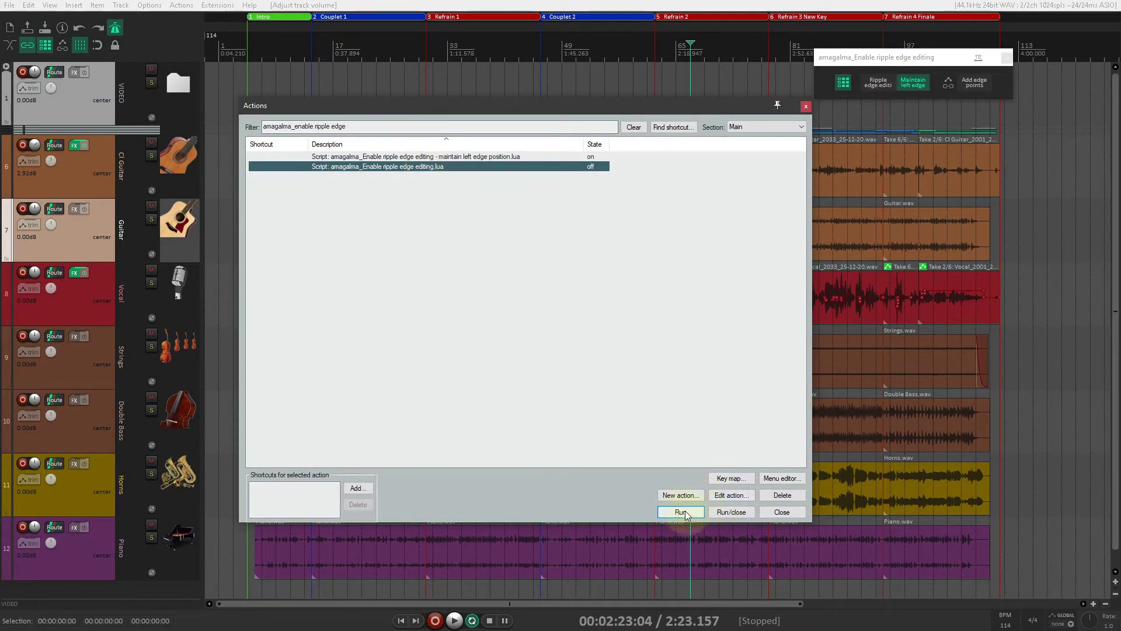
{"action": "left_click", "coordinate": [683, 512]}
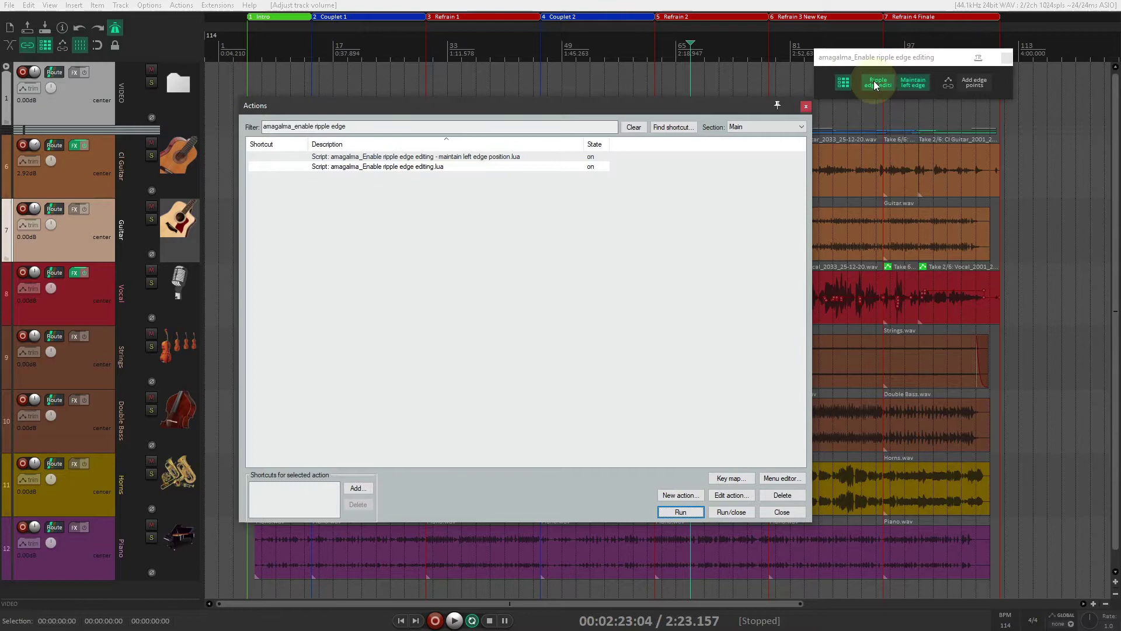
{"action": "left_click", "coordinate": [805, 105]}
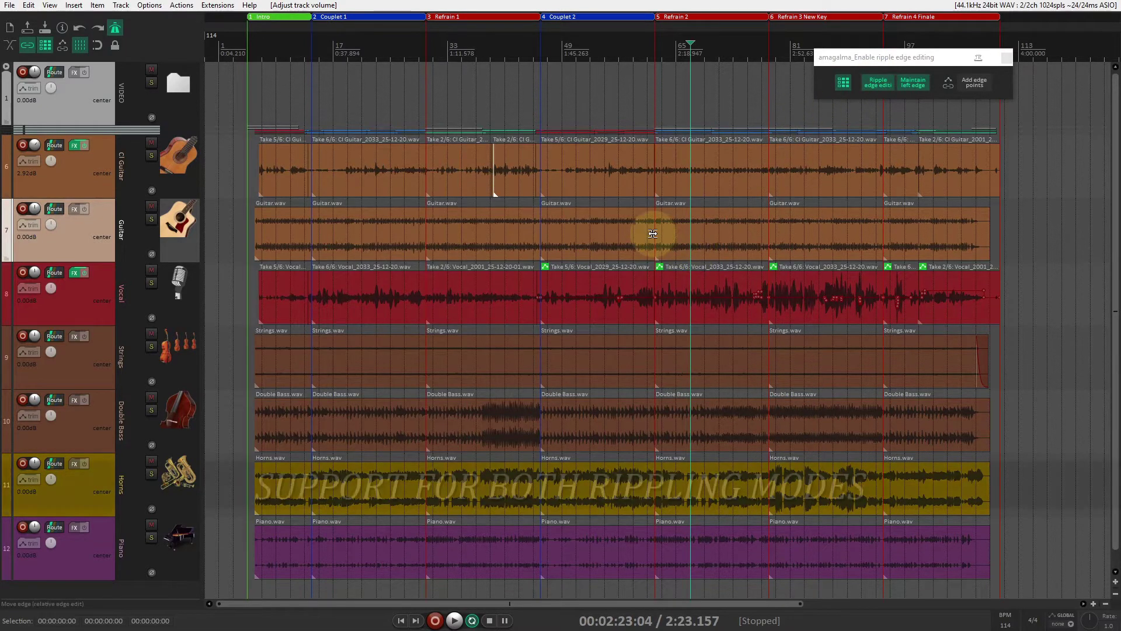
{"action": "left_click_drag", "start_coordinate": [655, 234], "coordinate": [571, 239]}
{"action": "key", "text": "ctrl+z"}
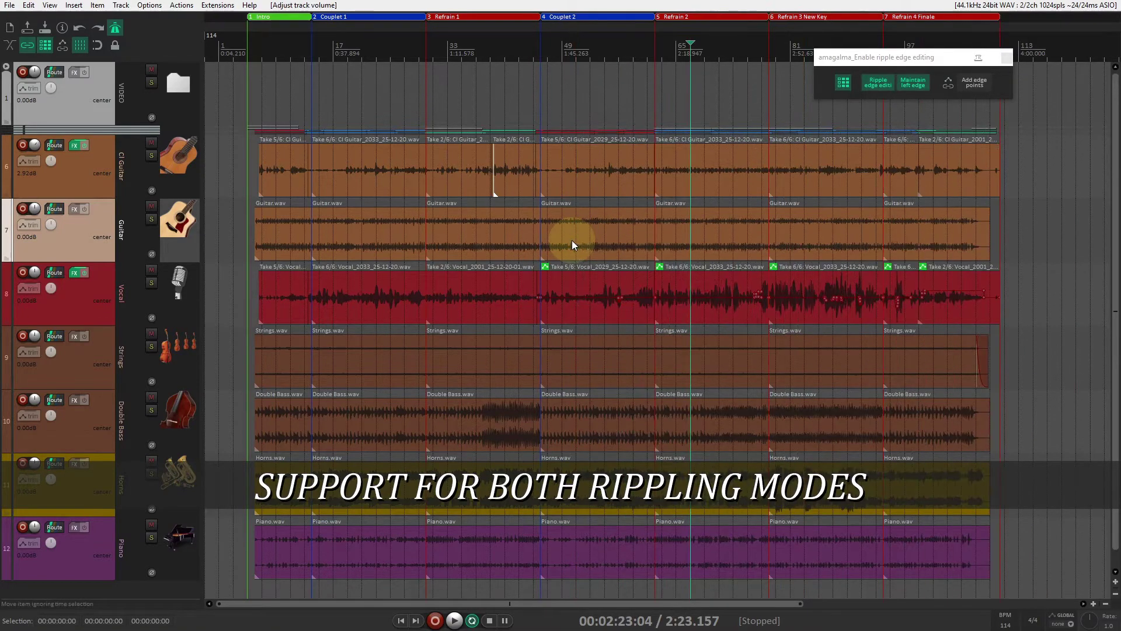
{"action": "left_click", "coordinate": [842, 85]}
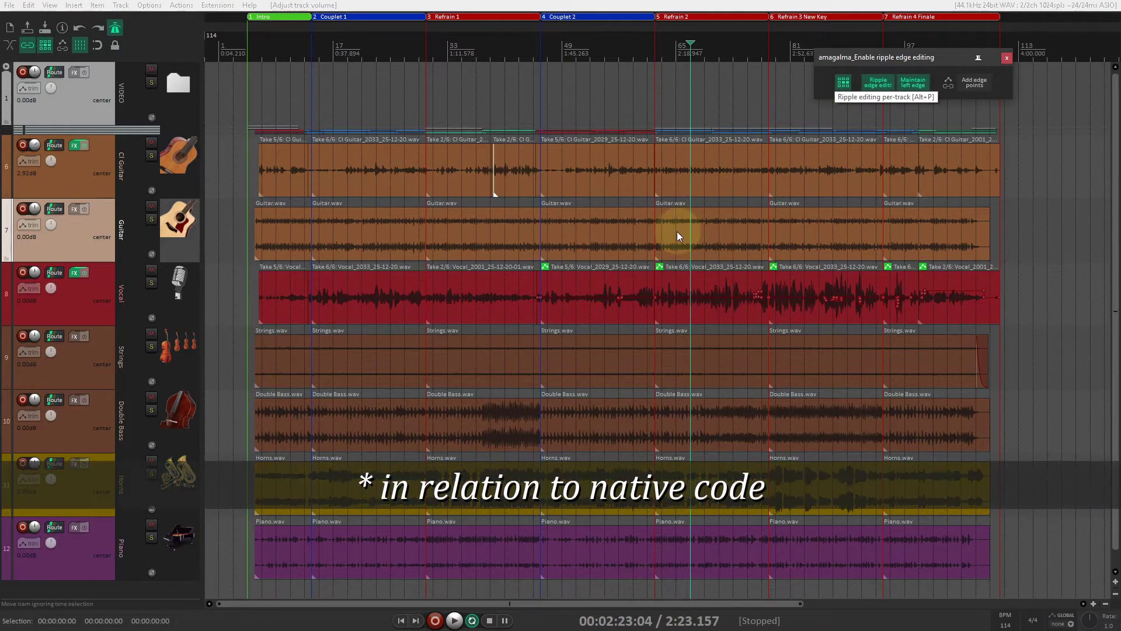
{"action": "left_click_drag", "start_coordinate": [650, 237], "coordinate": [555, 245]}
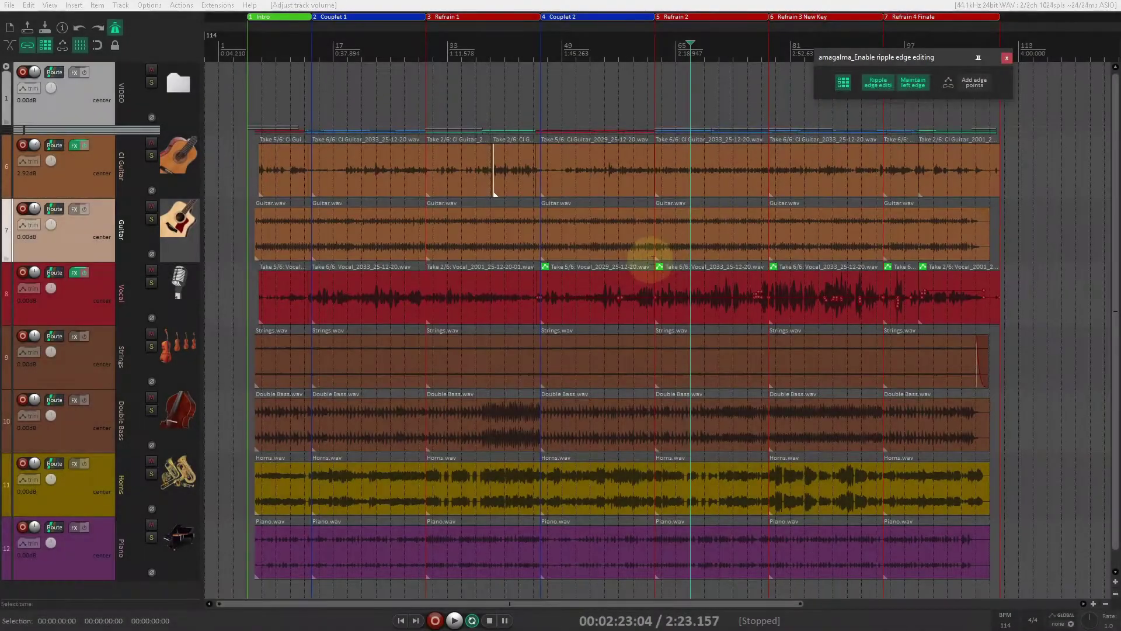
{"action": "left_click_drag", "start_coordinate": [661, 232], "coordinate": [717, 234]}
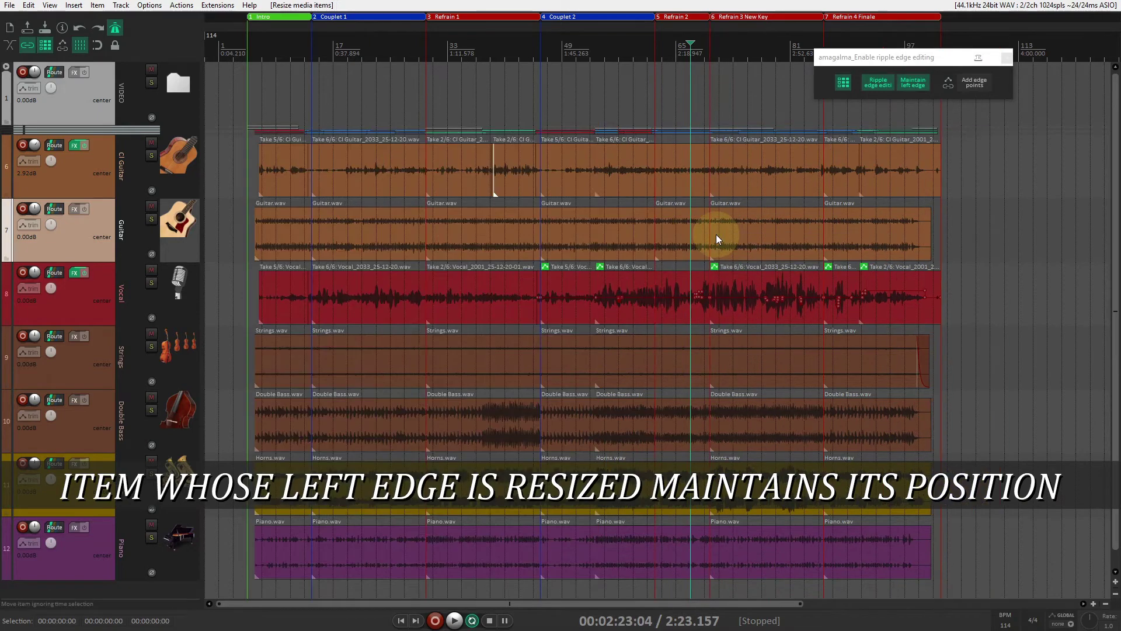
Turn off Maintain left edge, then drag a Guitar item's left edge right so earlier items ripple
{"action": "left_click", "coordinate": [913, 83]}
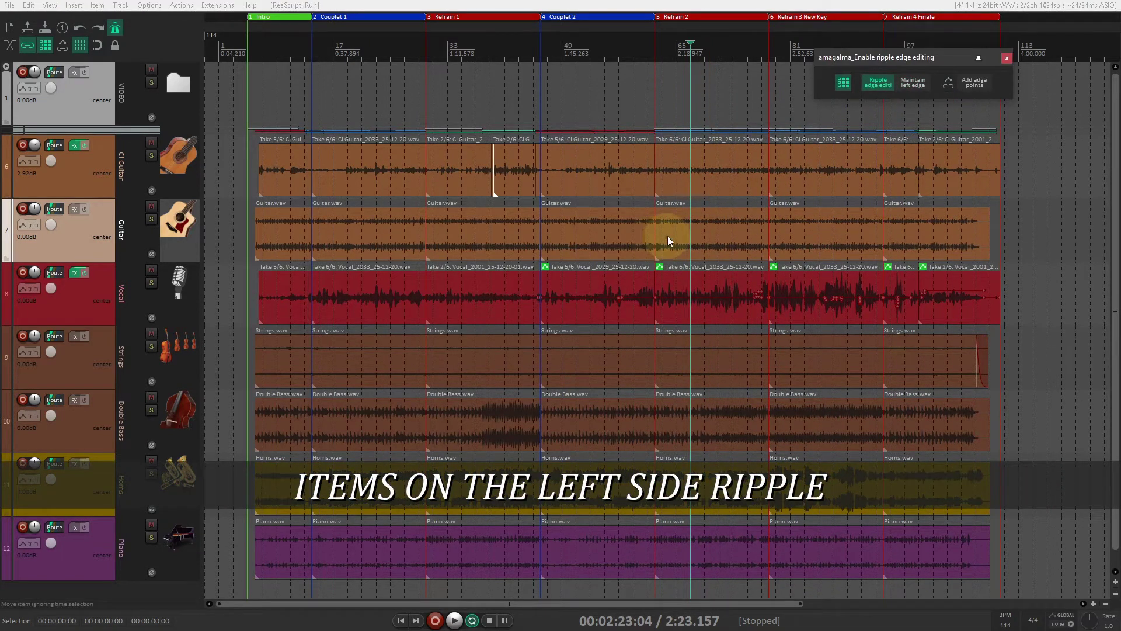
{"action": "left_click_drag", "start_coordinate": [658, 235], "coordinate": [771, 236]}
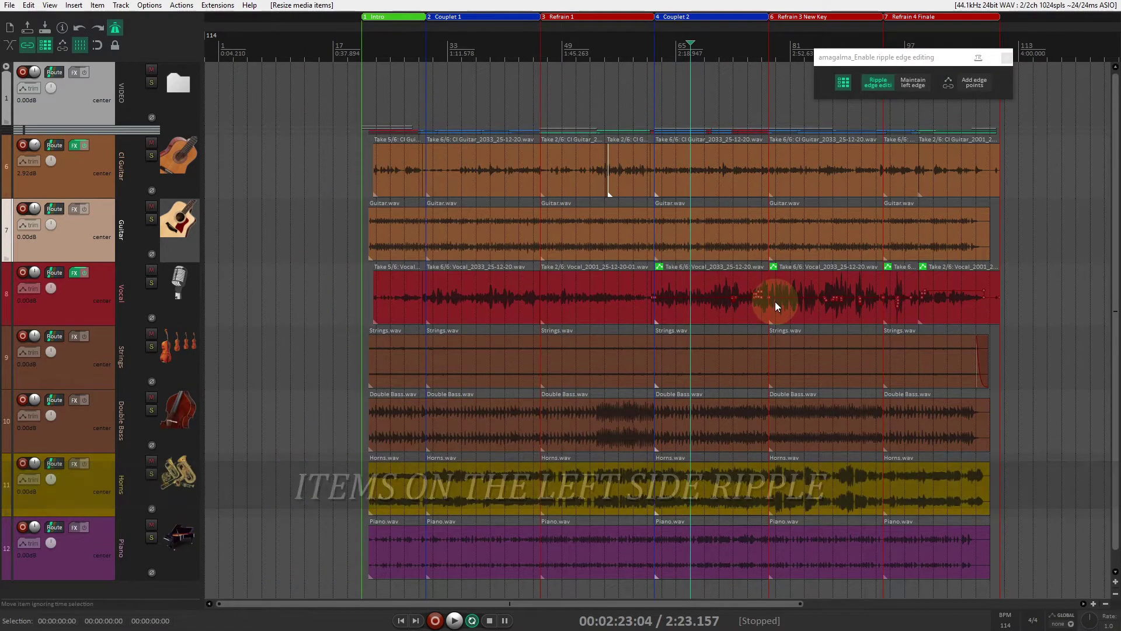
{"action": "left_click", "coordinate": [996, 358]}
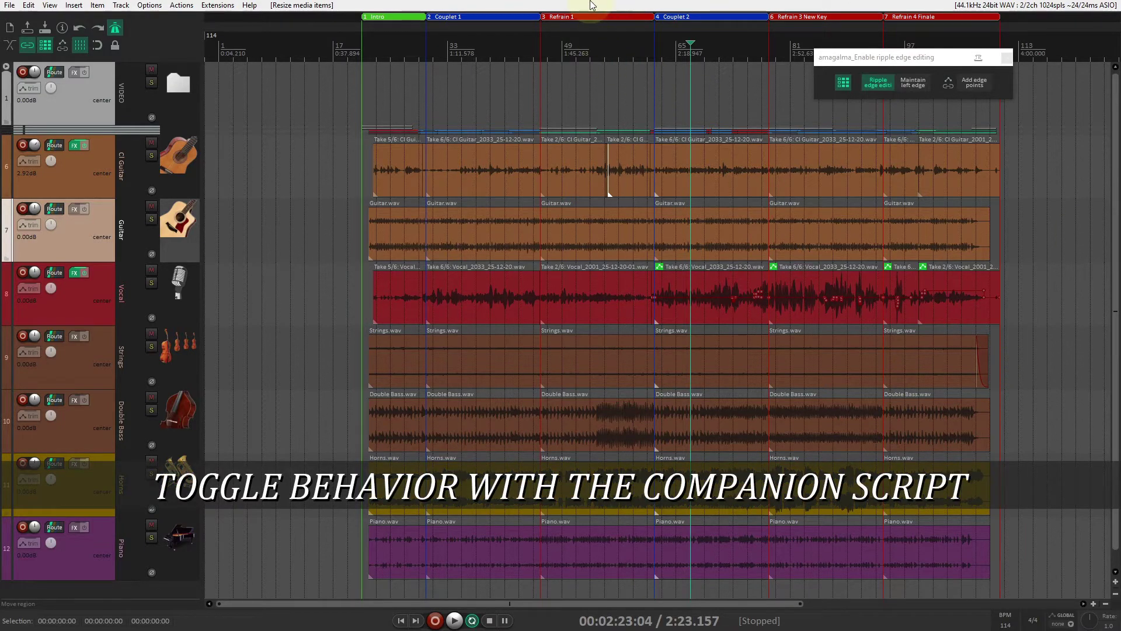
Open the ripple edge script in the editor and highlight its left_edge_maintains_position setting
{"action": "key", "text": "question"}
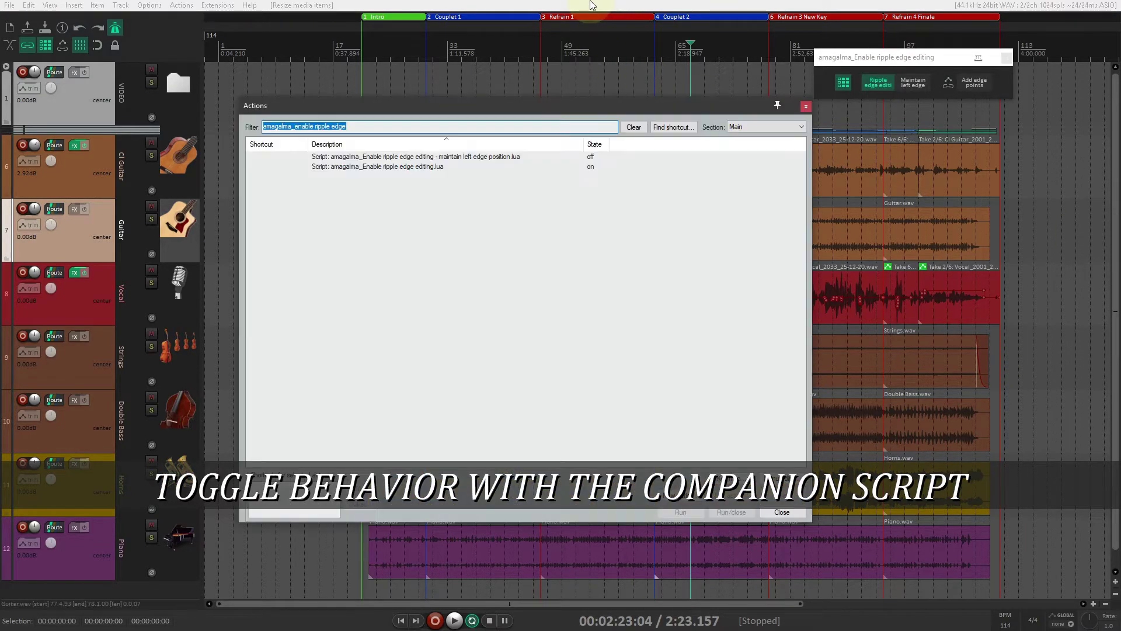
{"action": "left_click", "coordinate": [439, 166]}
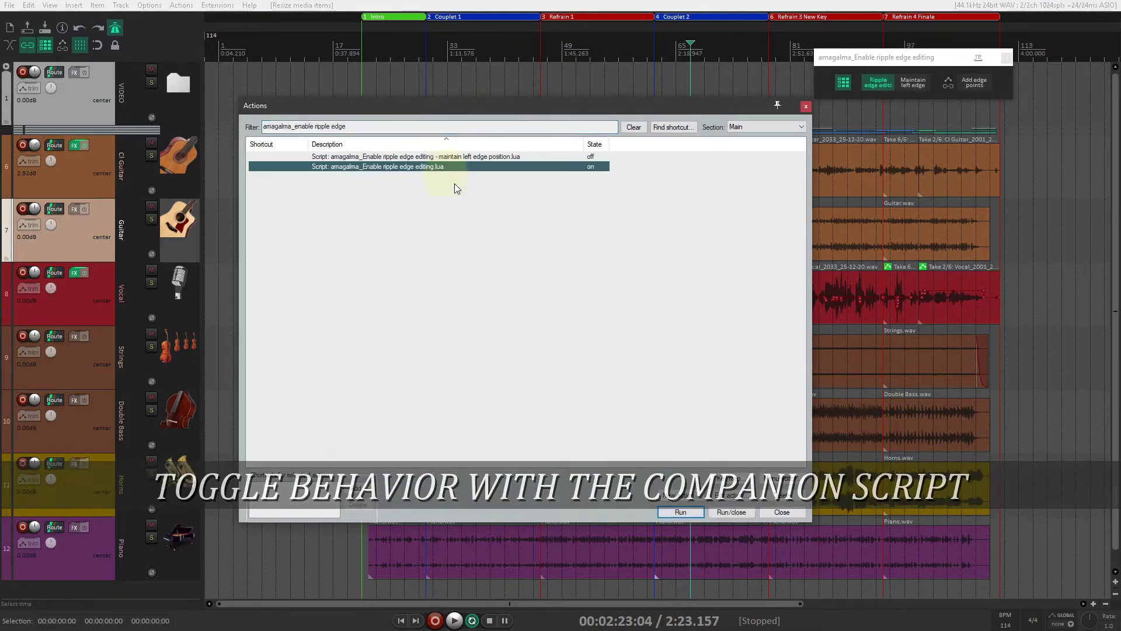
{"action": "left_click", "coordinate": [728, 497]}
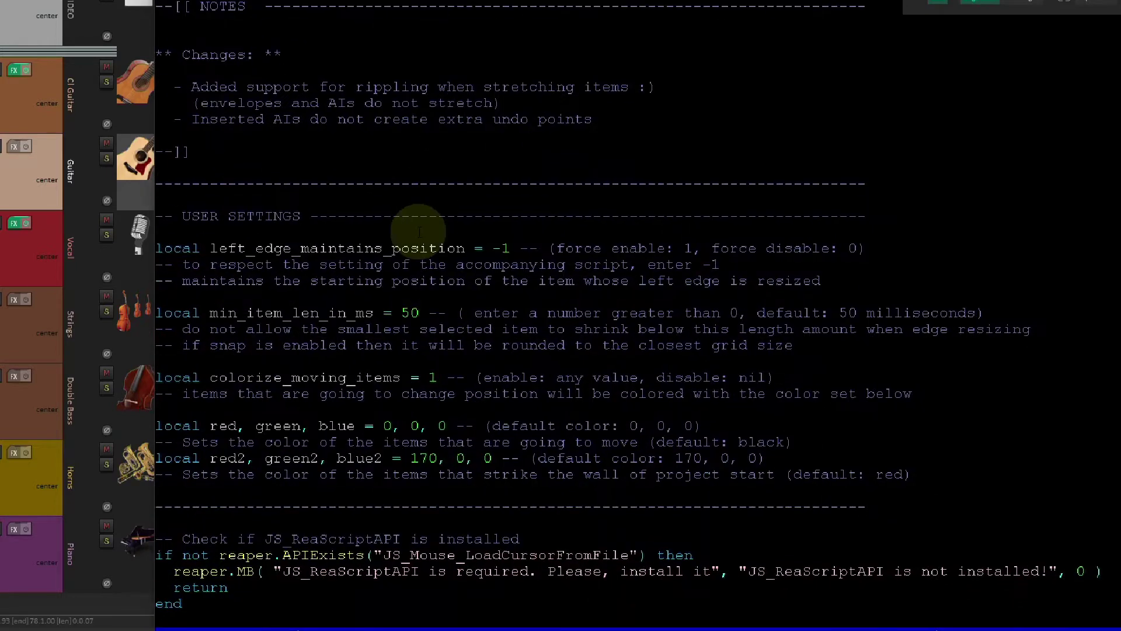
{"action": "left_click_drag", "start_coordinate": [210, 249], "coordinate": [879, 282]}
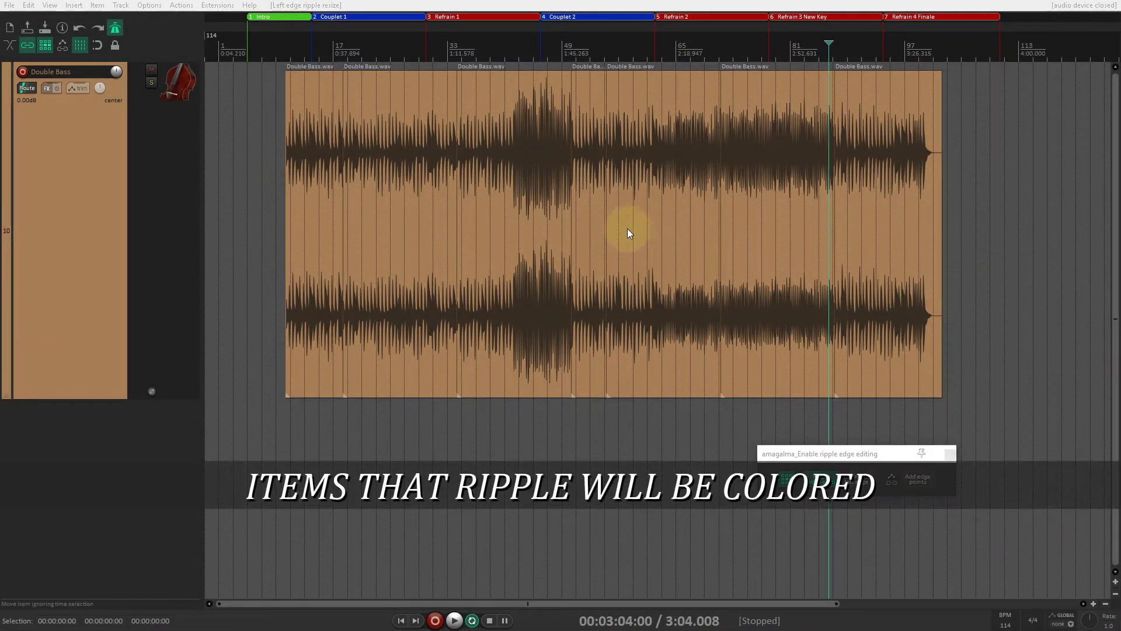
Change the moving-item colour to green (0, 192, 0) and ripple-drag a Double Bass item edge left
{"action": "left_click_drag", "start_coordinate": [602, 223], "coordinate": [548, 225]}
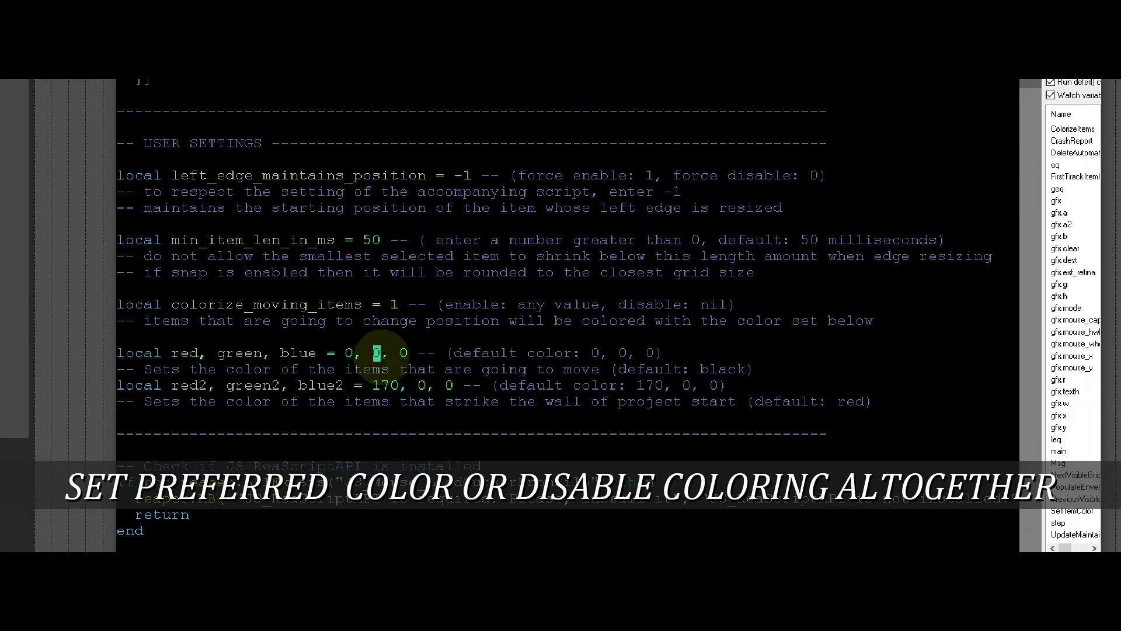
{"action": "type", "text": "192"}
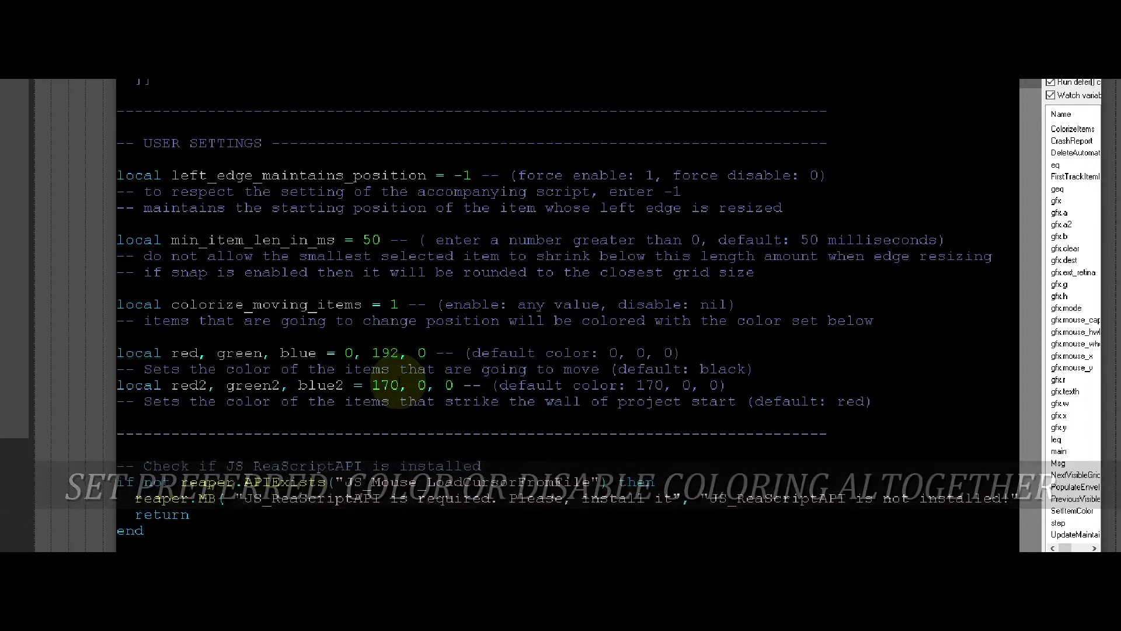
{"action": "left_click_drag", "start_coordinate": [382, 304], "coordinate": [787, 288]}
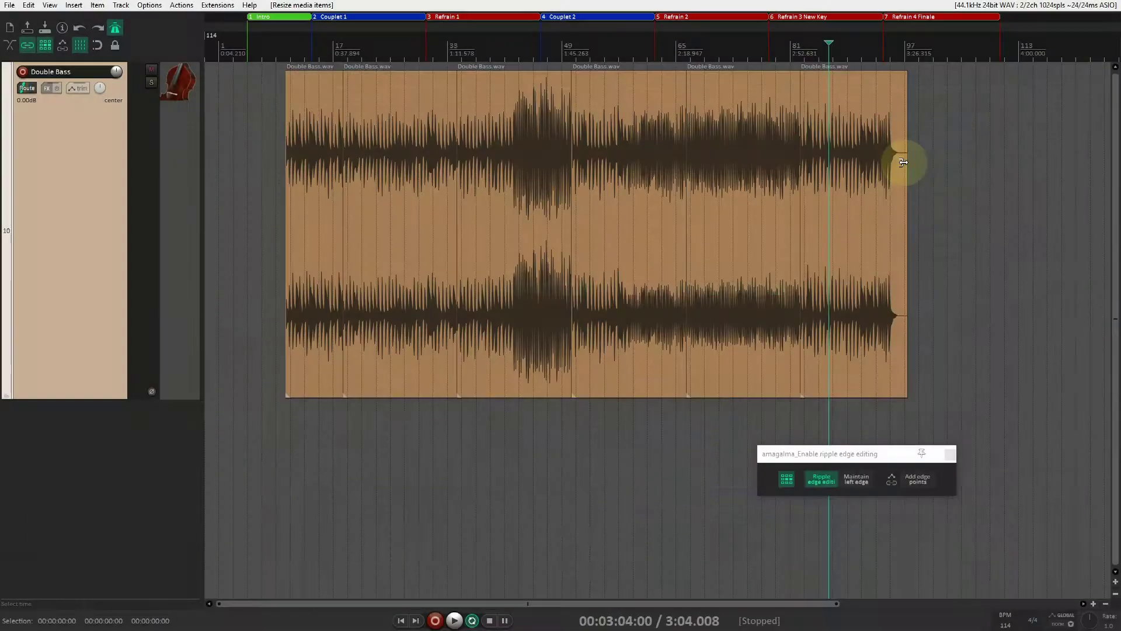
{"action": "left_click_drag", "start_coordinate": [681, 244], "coordinate": [619, 242]}
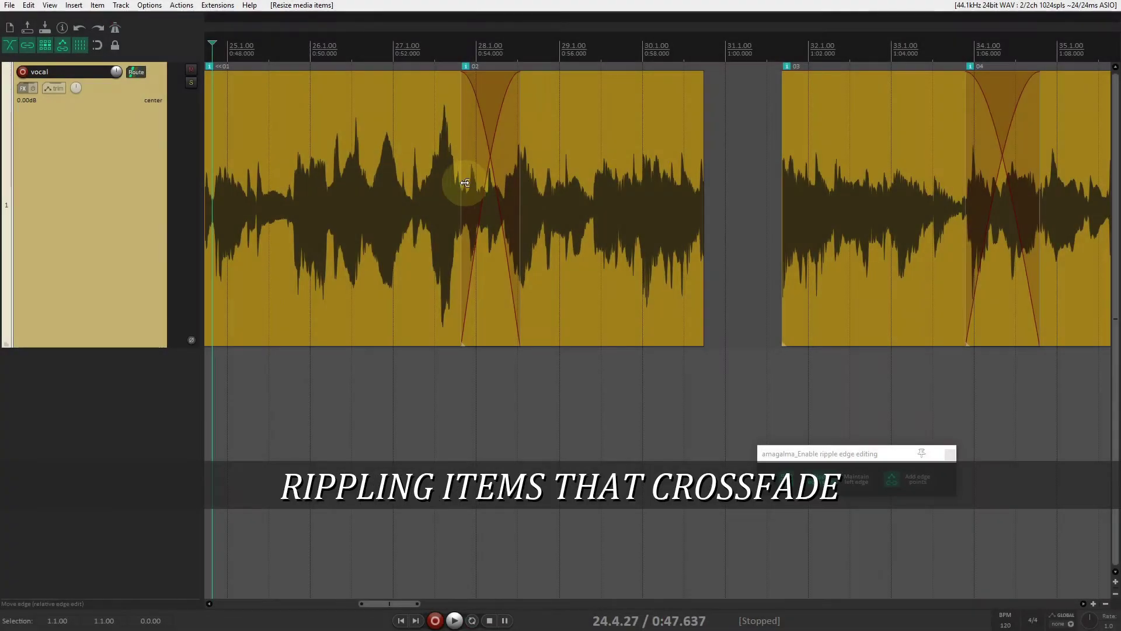
Ripple-trim vocal item 02's start, extend item 01's end, and stretch item 02 shorter
{"action": "left_click_drag", "start_coordinate": [465, 183], "coordinate": [552, 193]}
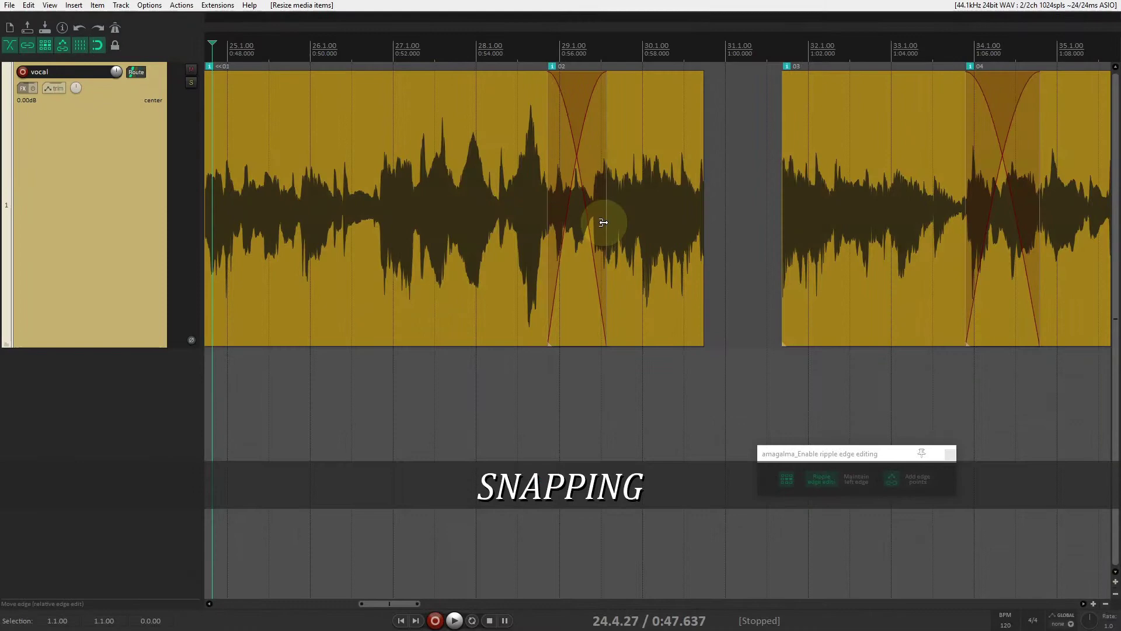
{"action": "left_click_drag", "start_coordinate": [602, 222], "coordinate": [625, 222]}
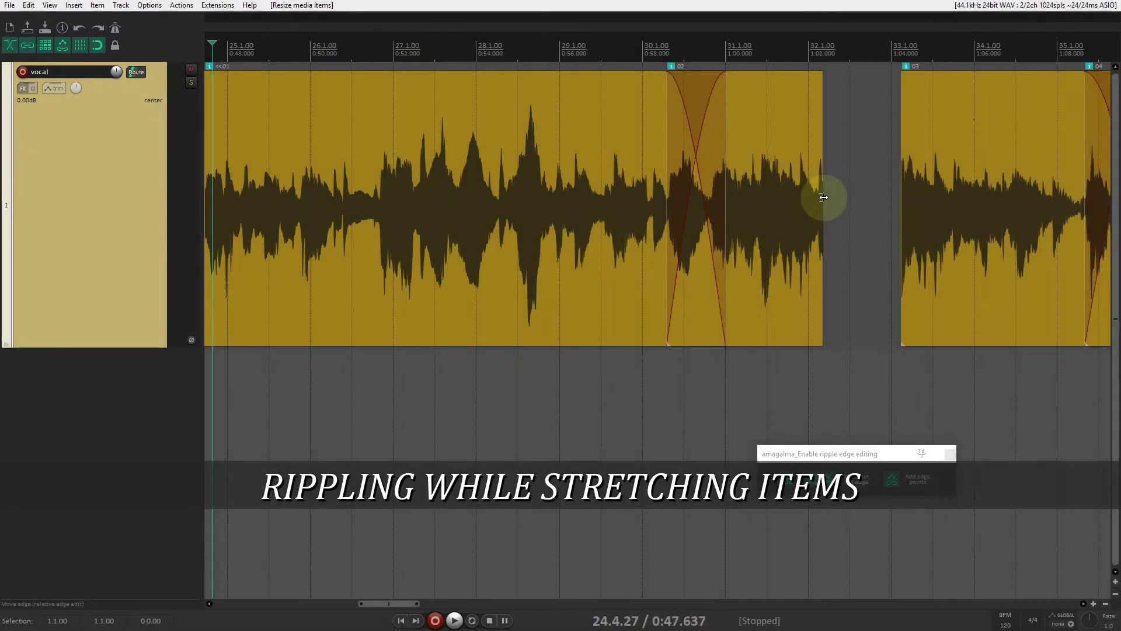
{"action": "left_click_drag", "start_coordinate": [825, 197], "coordinate": [760, 200]}
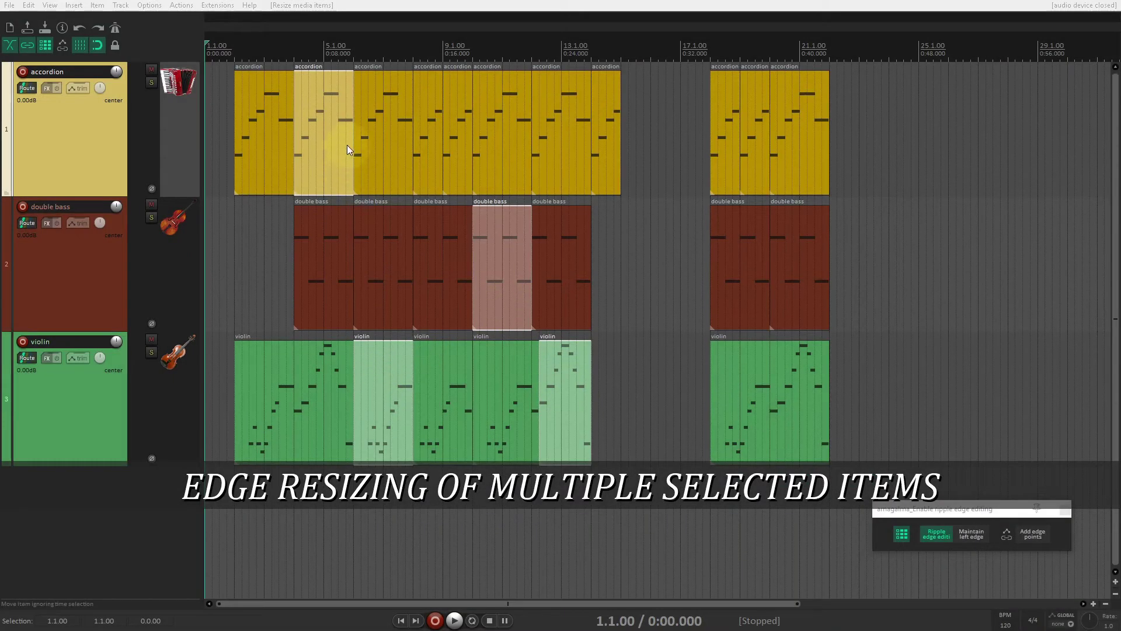
Lengthen the selected items' right edges, then shorten a Guitar item, pulling later items and envelopes earlier
{"action": "left_click_drag", "start_coordinate": [352, 149], "coordinate": [403, 150]}
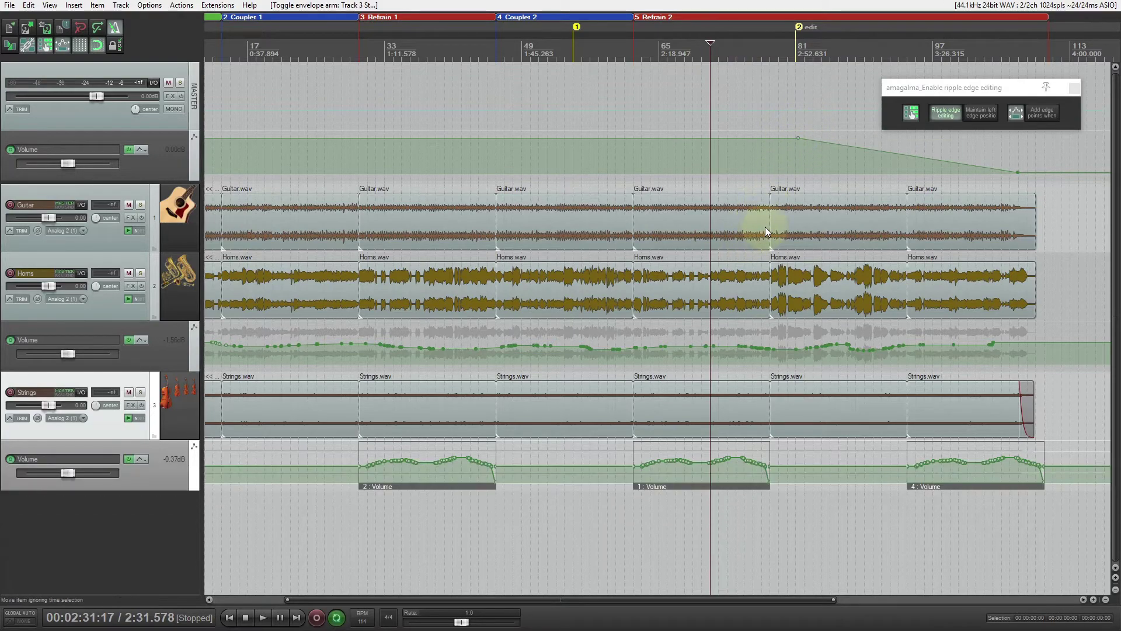
{"action": "left_click_drag", "start_coordinate": [765, 227], "coordinate": [684, 233]}
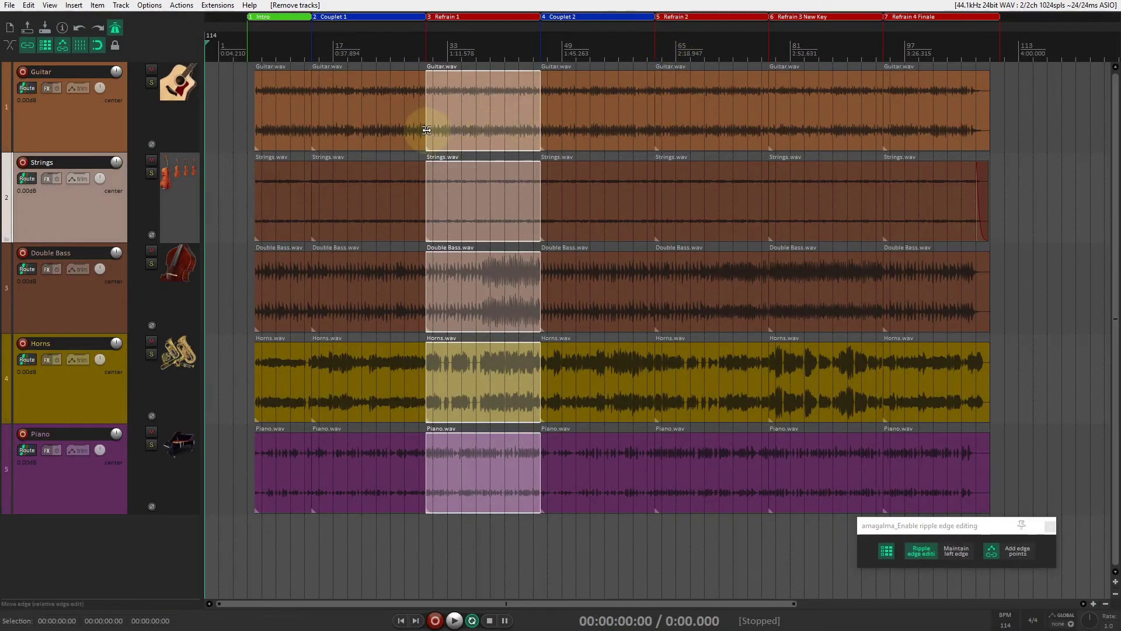
Drag the selected Refrain 1 items' left edges leftward twice, pushing later items and regions right
{"action": "left_click_drag", "start_coordinate": [430, 130], "coordinate": [345, 146]}
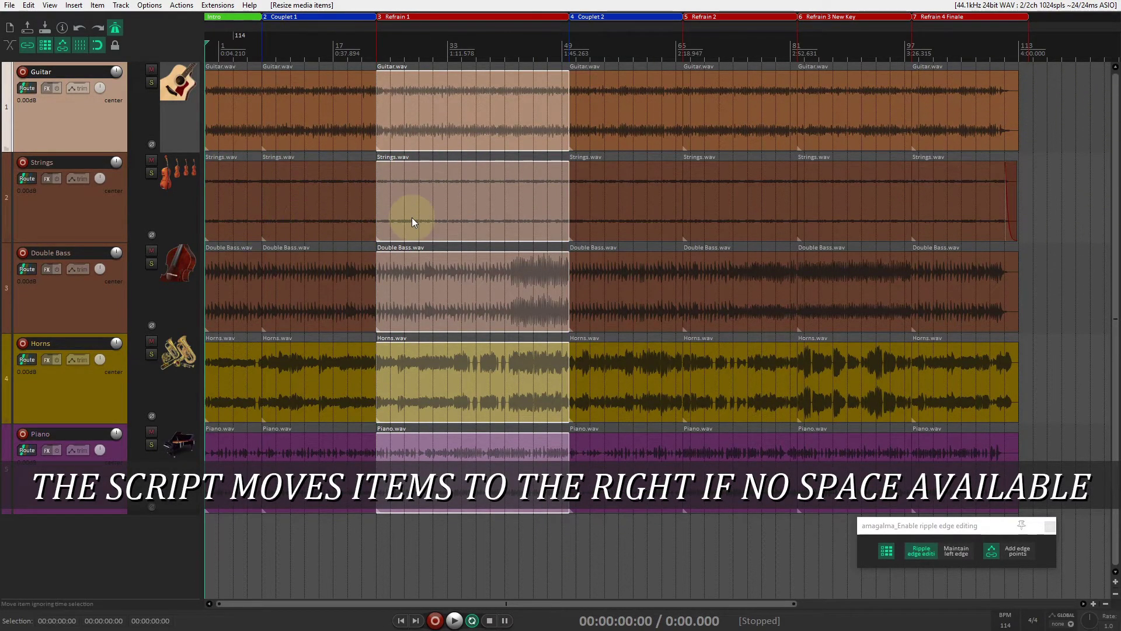
{"action": "left_click_drag", "start_coordinate": [377, 208], "coordinate": [313, 216]}
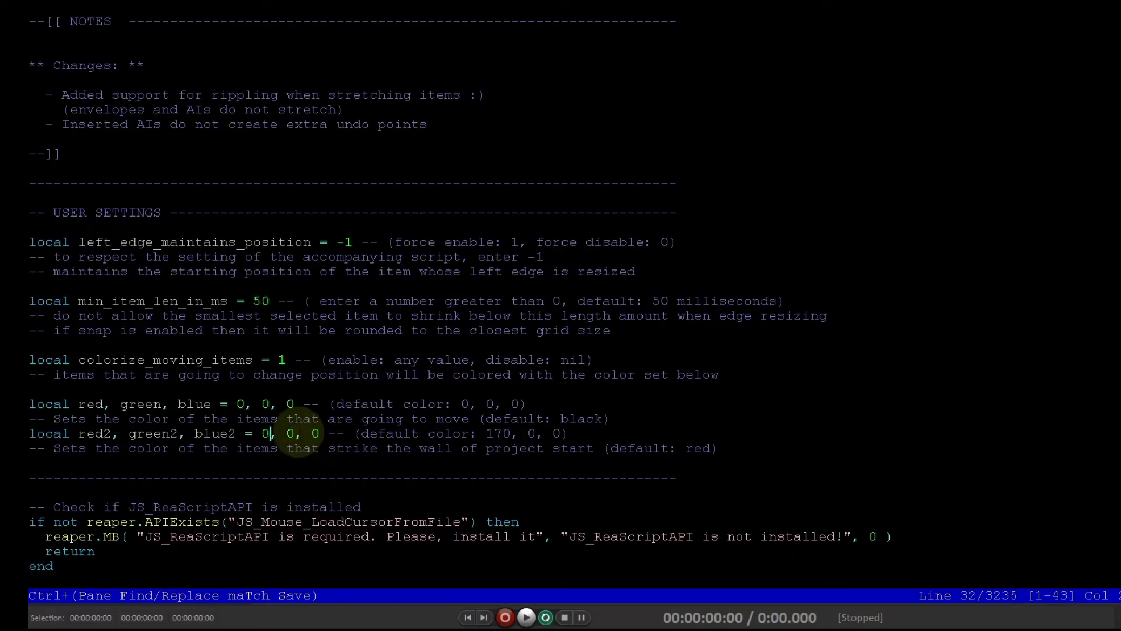
Set green2 to 230 and blue2 to 110, save the script, and extend Refrain 1 starts earlier
{"action": "double_click", "coordinate": [290, 433]}
{"action": "type", "text": "230"}
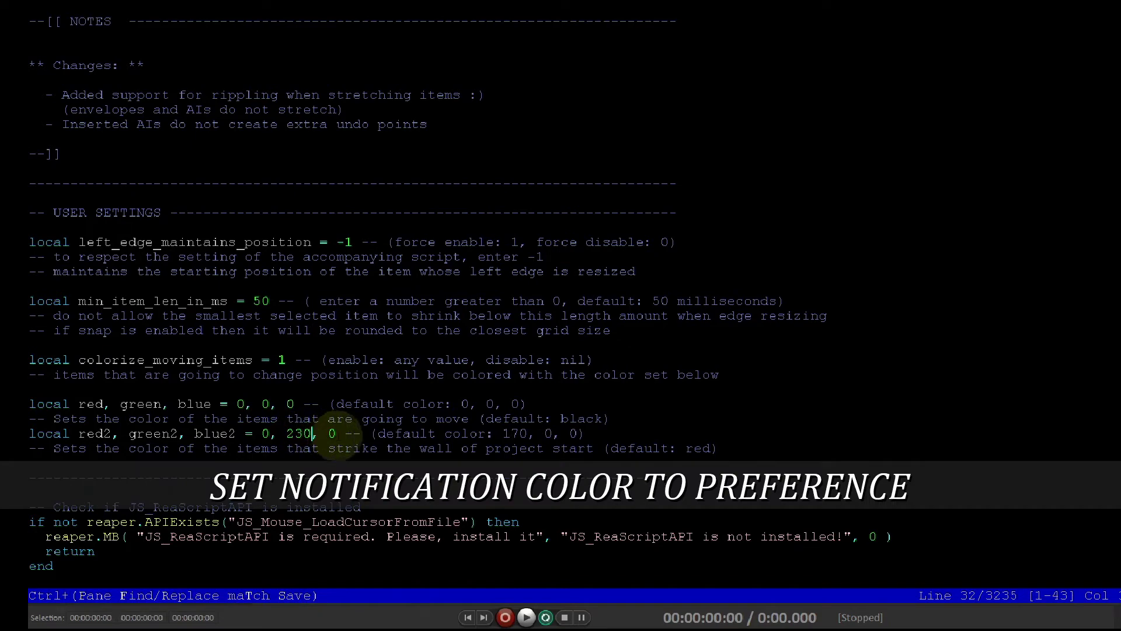
{"action": "double_click", "coordinate": [332, 433]}
{"action": "type", "text": "110"}
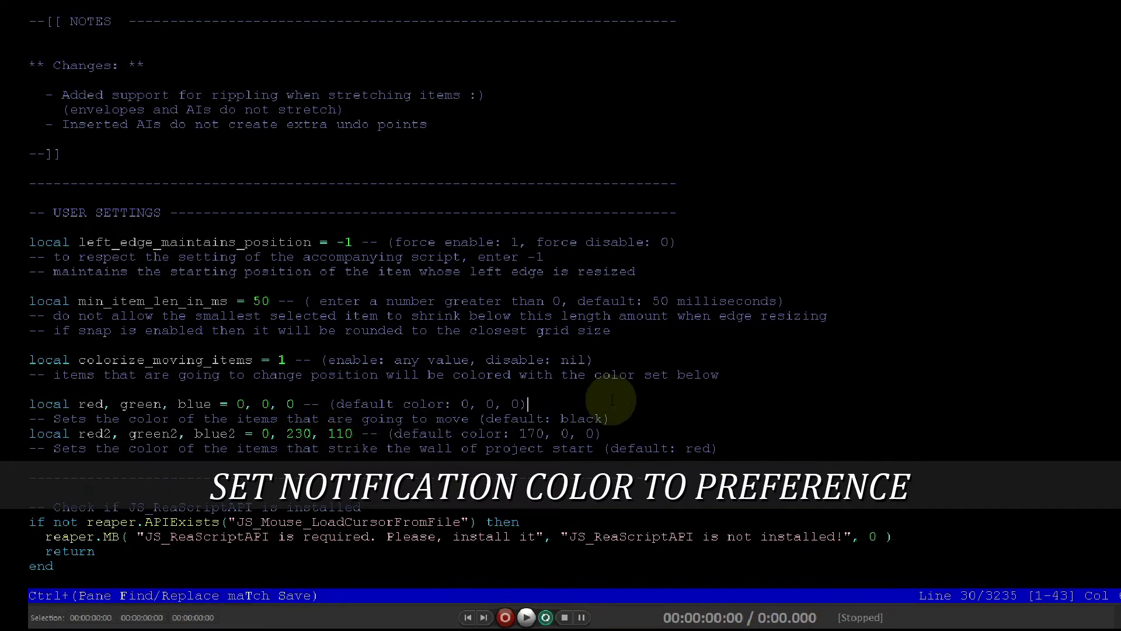
{"action": "key", "text": "ctrl+s"}
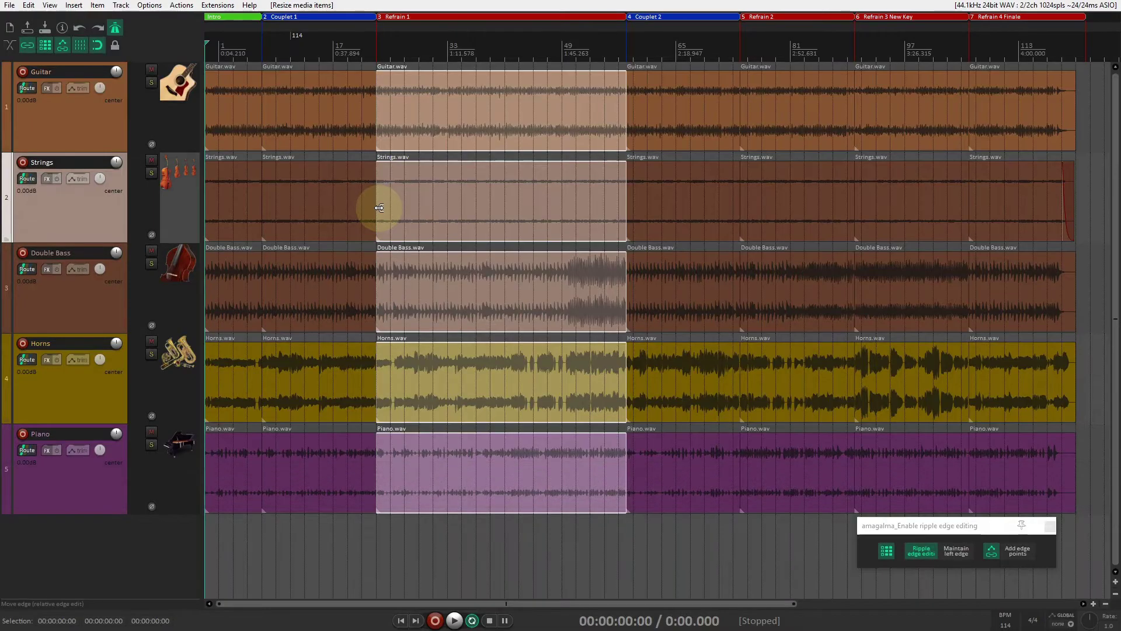
{"action": "left_click_drag", "start_coordinate": [379, 207], "coordinate": [349, 214]}
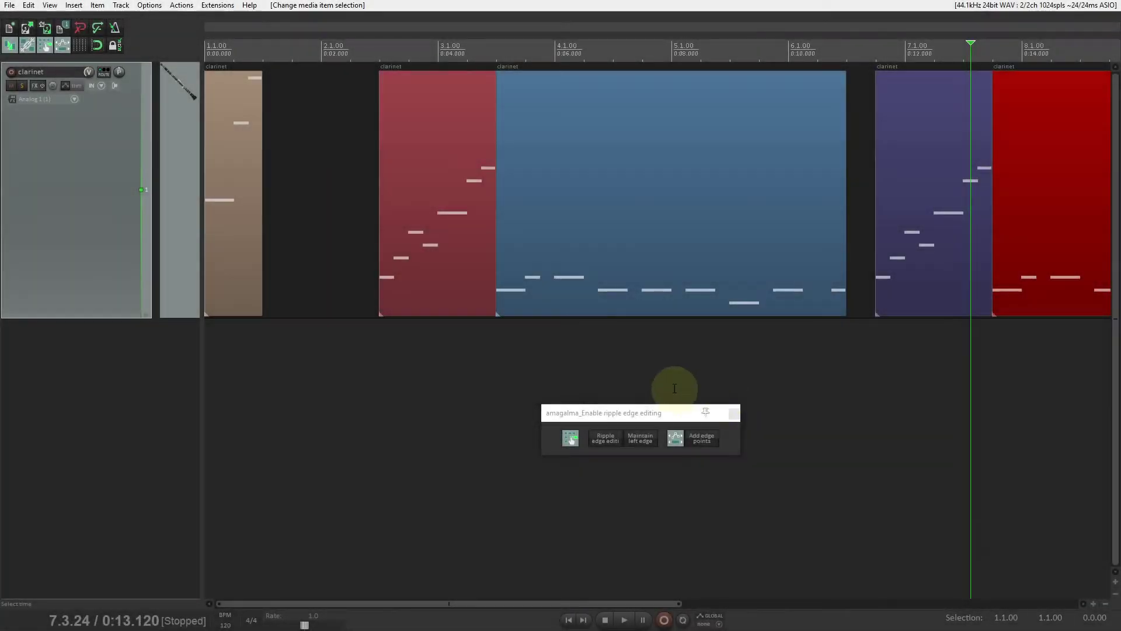
Select the red and blue clarinet items, shift their shared boundary right, then undo it
{"action": "left_click_drag", "start_coordinate": [536, 352], "coordinate": [445, 155]}
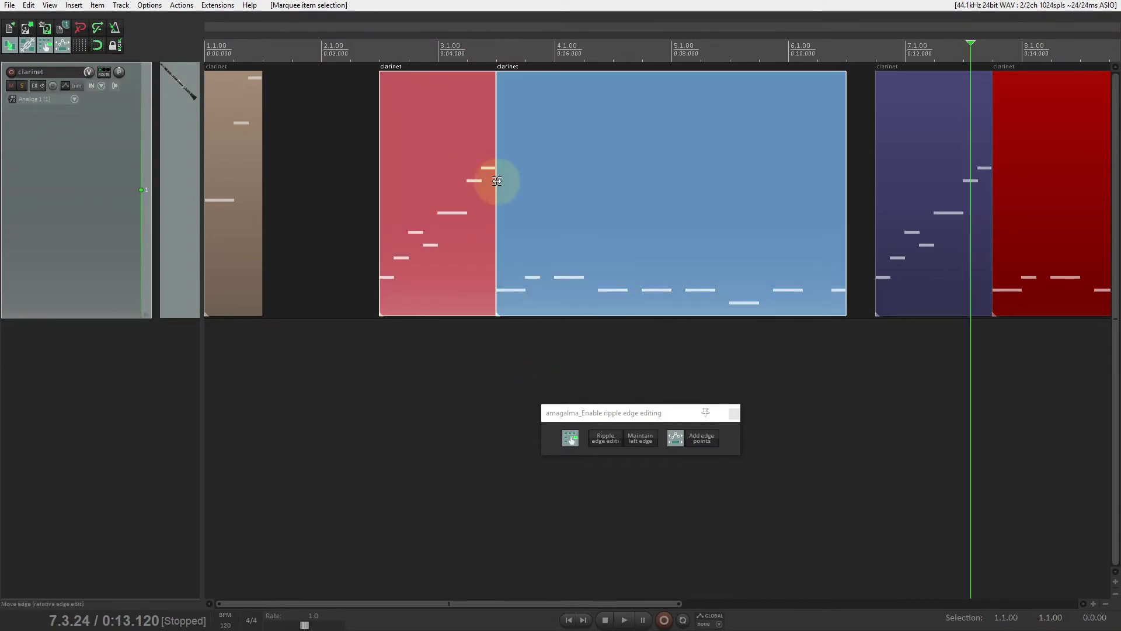
{"action": "left_click_drag", "start_coordinate": [499, 181], "coordinate": [650, 200]}
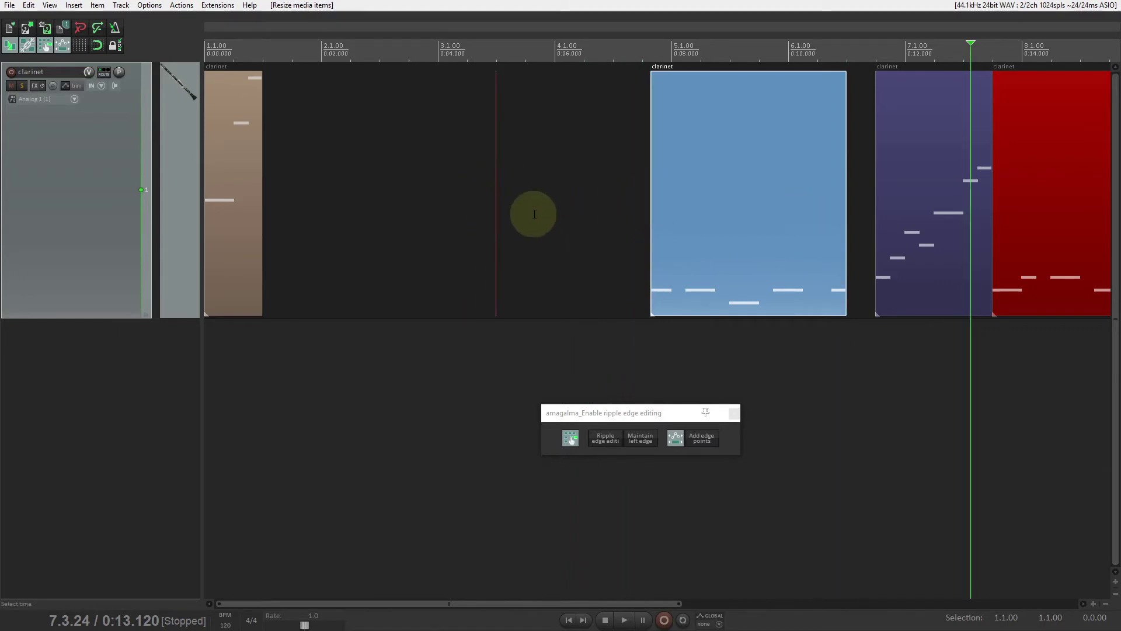
{"action": "key", "text": "ctrl+z"}
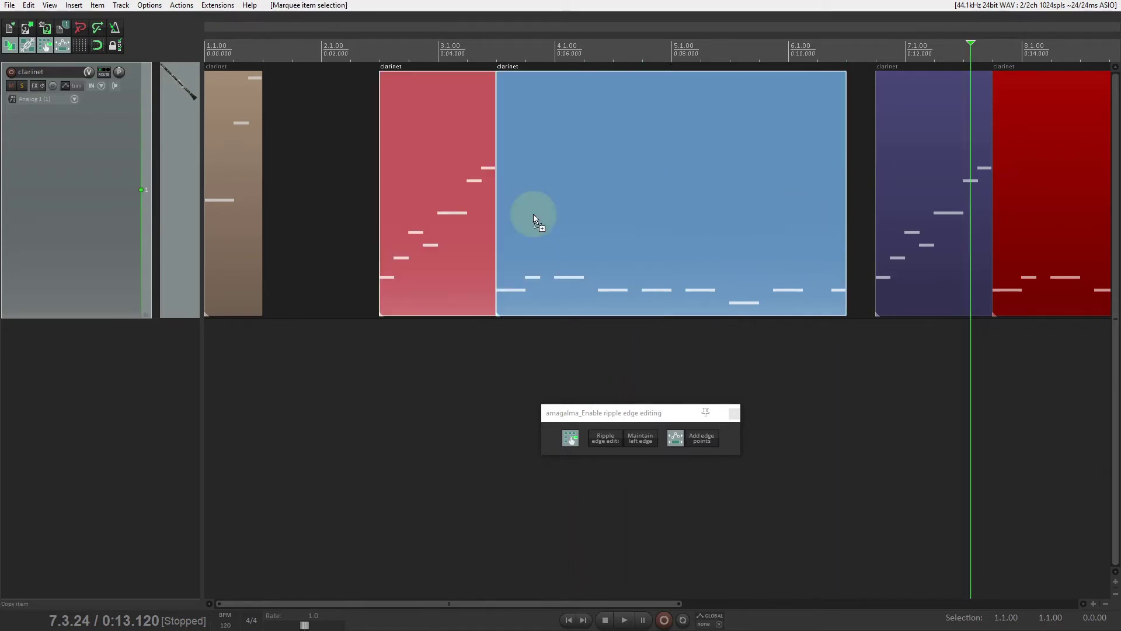
With ripple edge editing on, squeeze the red item, then select the 50 ms min_item_len_in_ms setting
{"action": "left_click", "coordinate": [612, 413]}
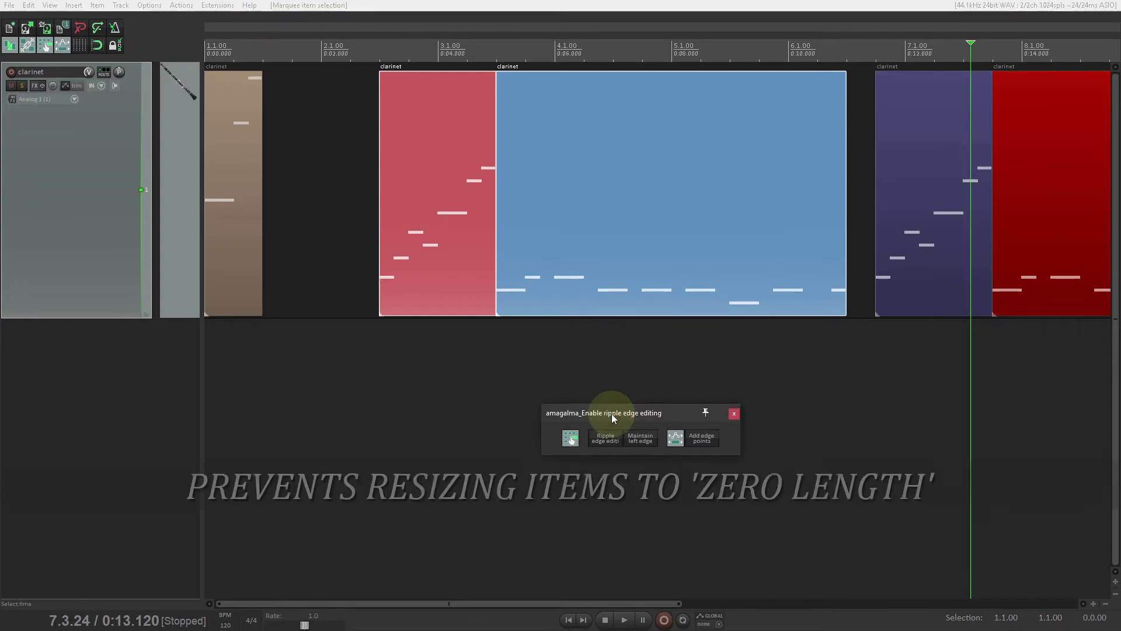
{"action": "left_click", "coordinate": [612, 439]}
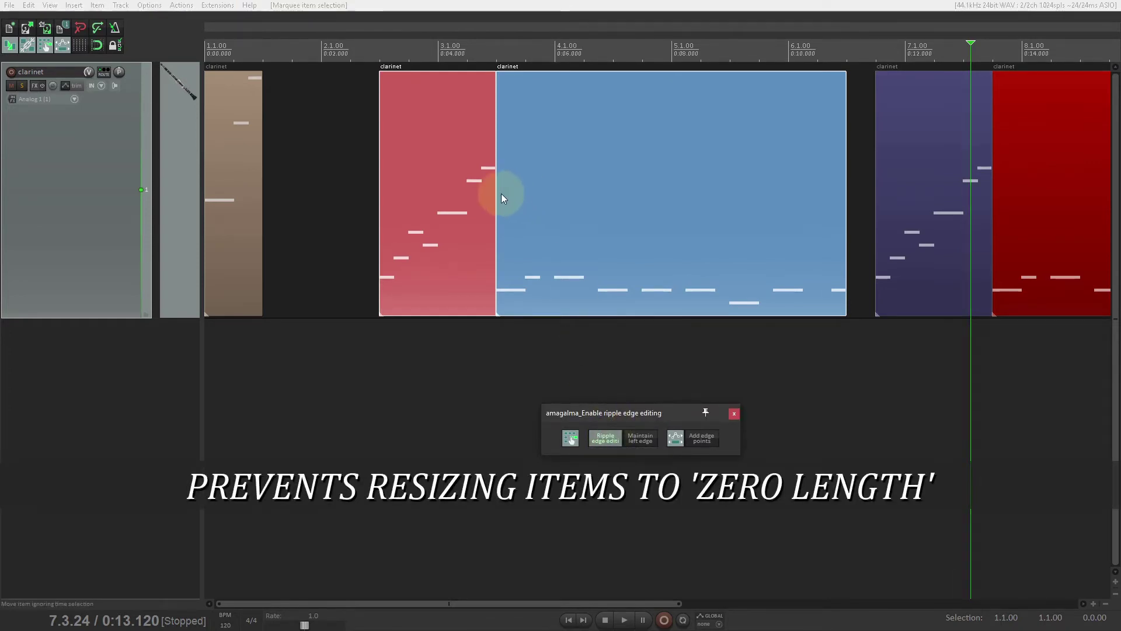
{"action": "left_click_drag", "start_coordinate": [498, 193], "coordinate": [629, 212]}
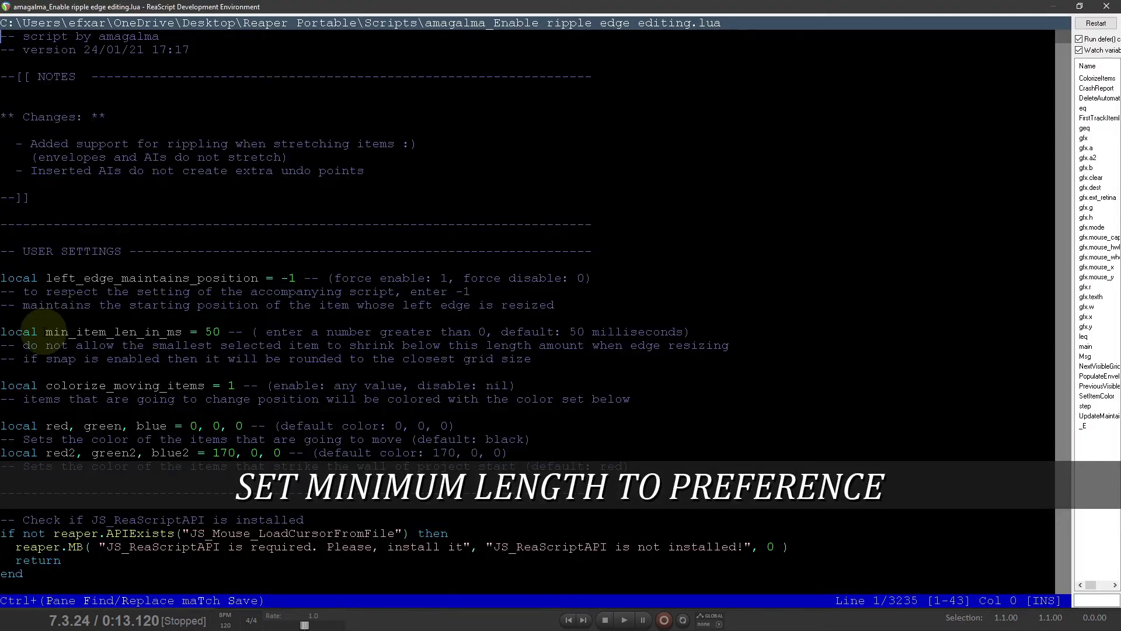
{"action": "left_click_drag", "start_coordinate": [39, 332], "coordinate": [282, 332]}
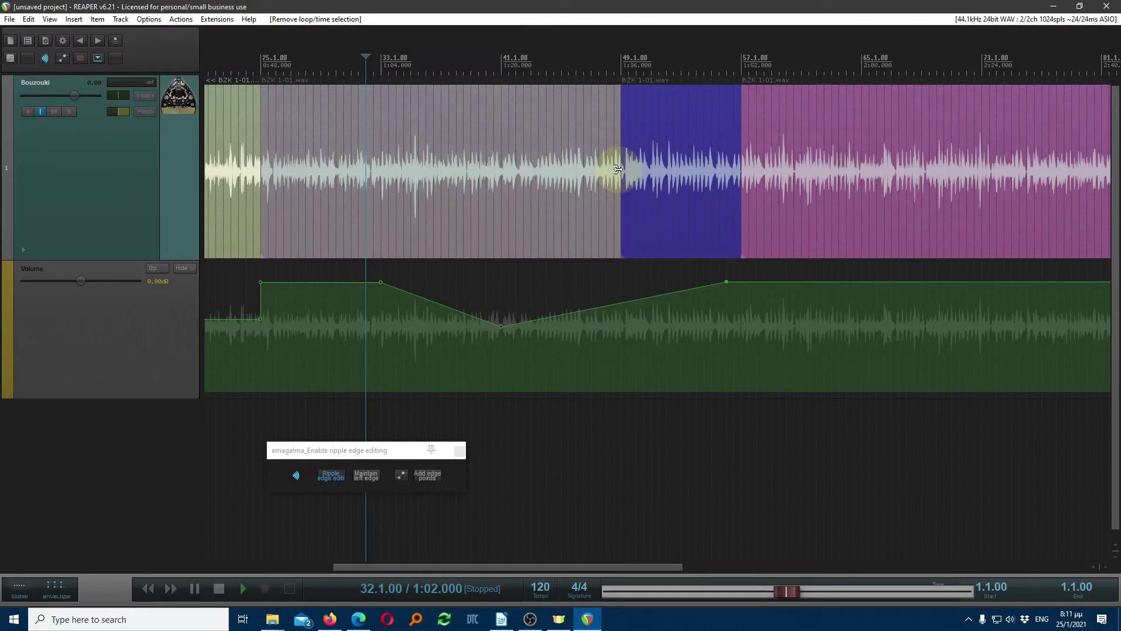
Have envelope points move with media items, then lengthen the grey item's end to about 58.1
{"action": "left_click_drag", "start_coordinate": [618, 169], "coordinate": [762, 182]}
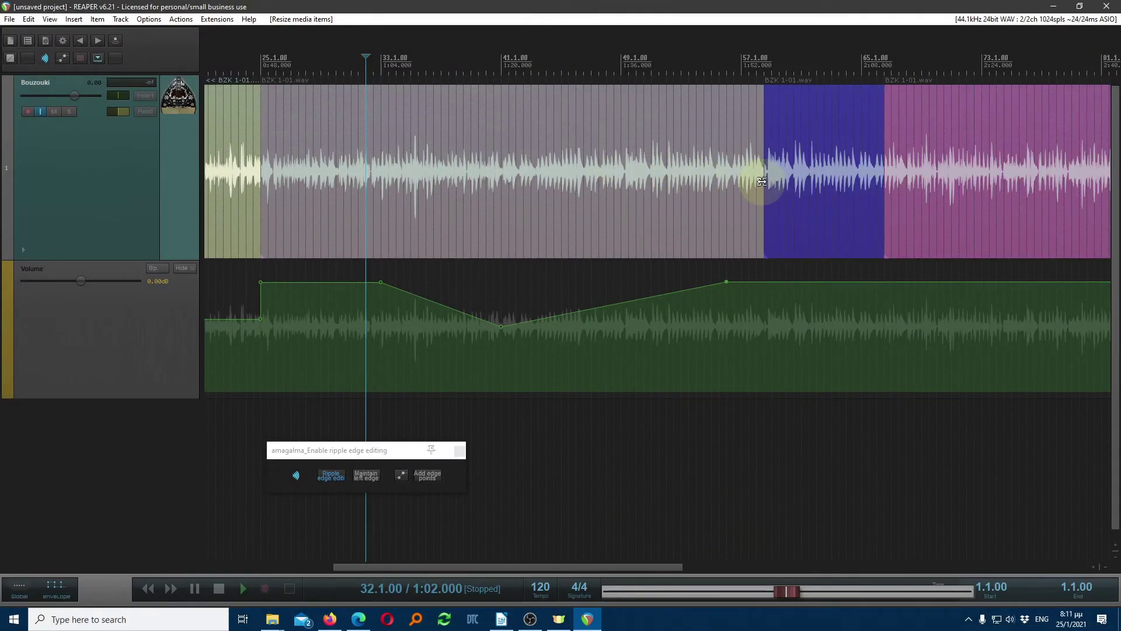
{"action": "key", "text": "ctrl+z"}
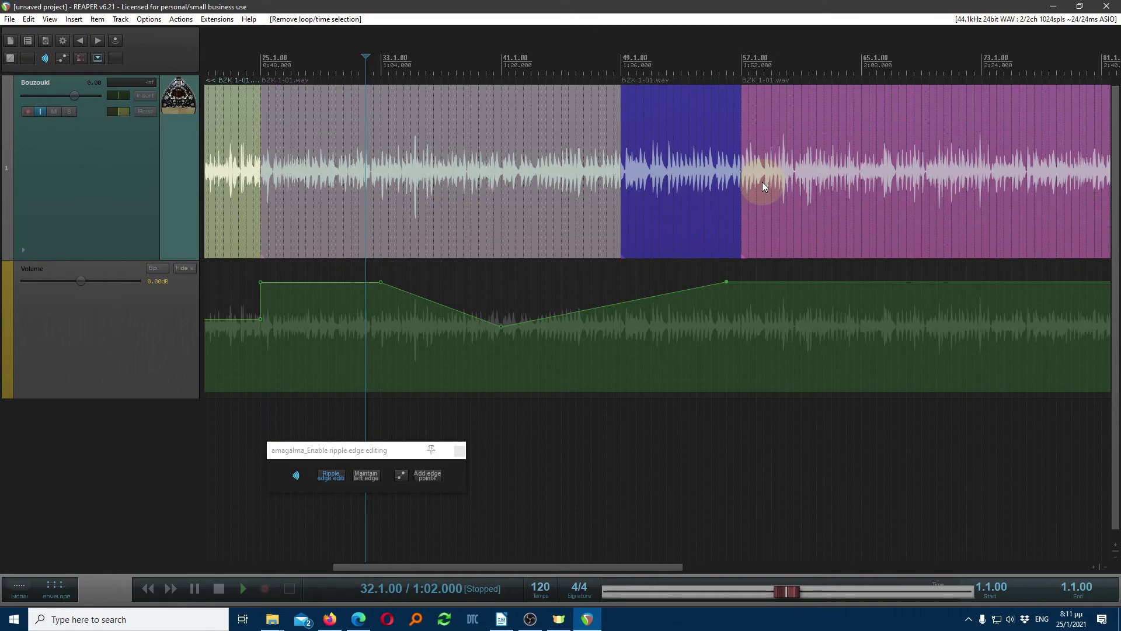
{"action": "left_click", "coordinate": [401, 473]}
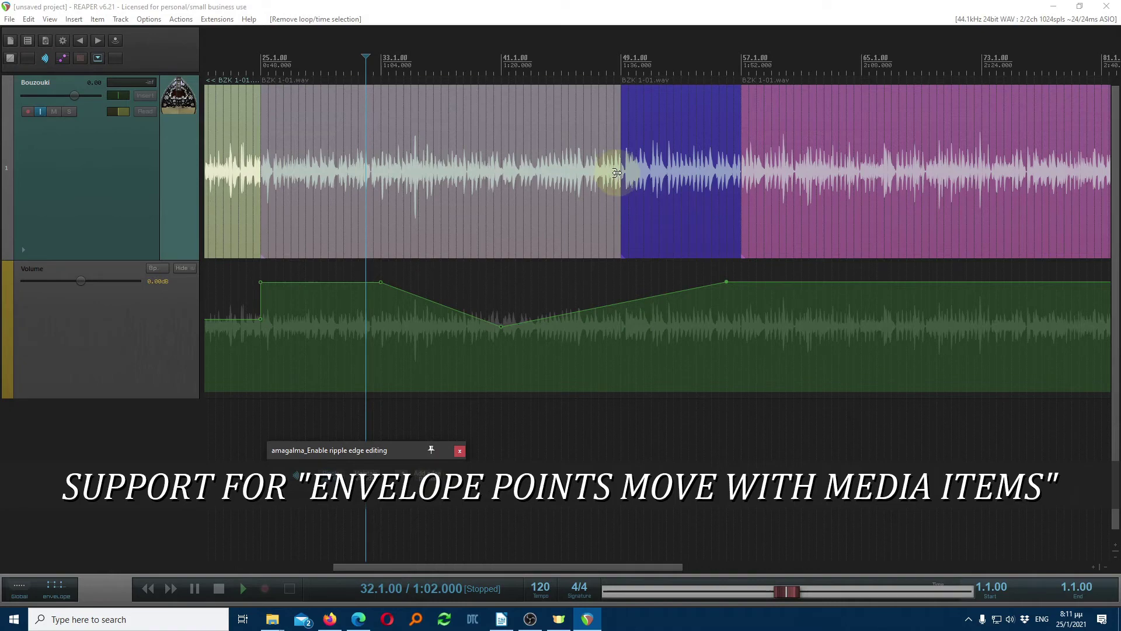
{"action": "left_click_drag", "start_coordinate": [617, 175], "coordinate": [796, 177]}
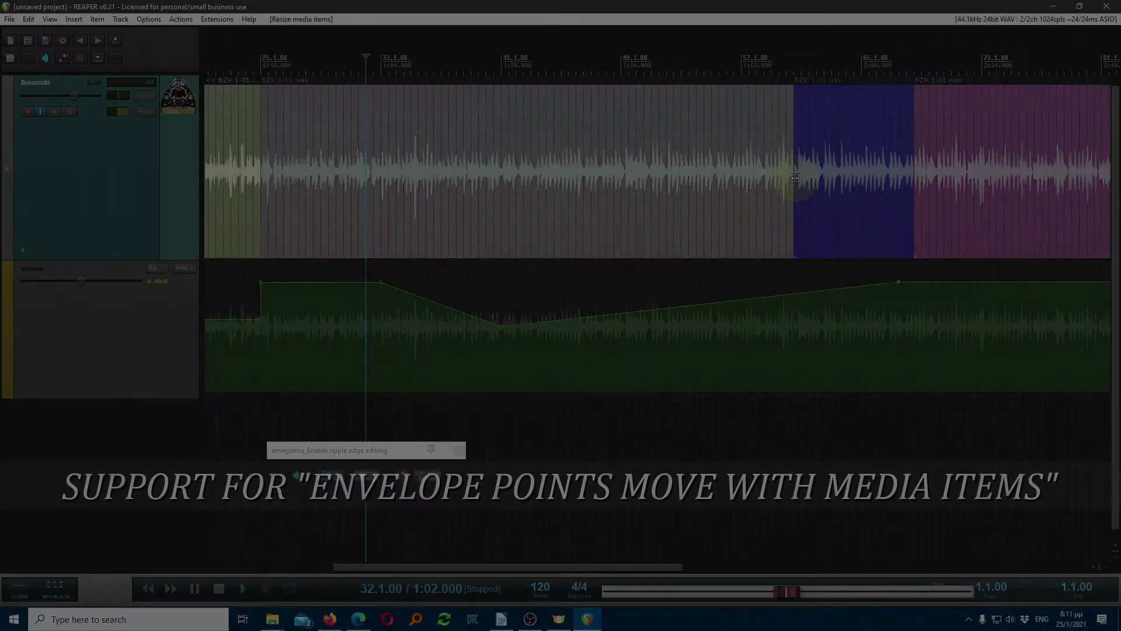
Turn on 'Add edge points when ripple editing' and lengthen the grey item, rippling later items and envelope
{"action": "right_click", "coordinate": [402, 473]}
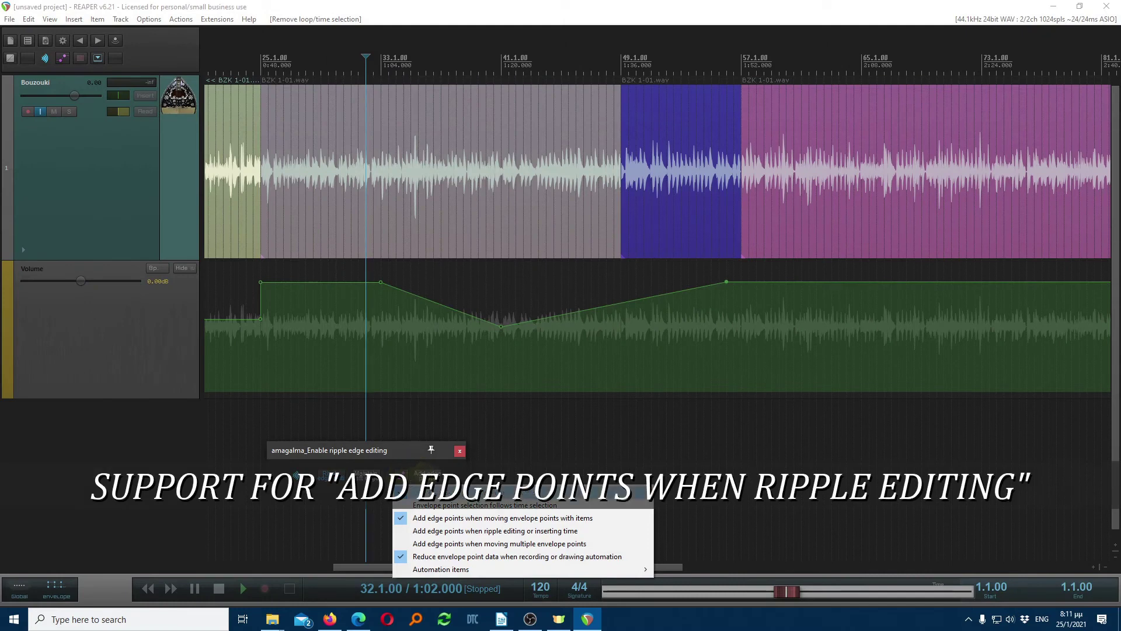
{"action": "left_click", "coordinate": [509, 531]}
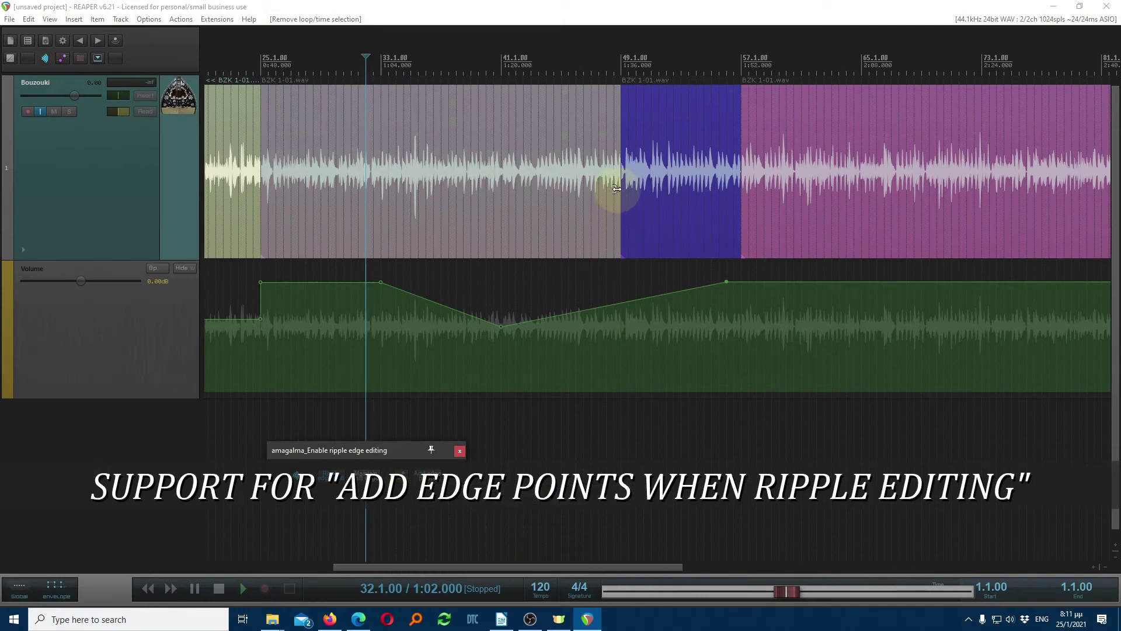
{"action": "left_click_drag", "start_coordinate": [616, 189], "coordinate": [783, 186]}
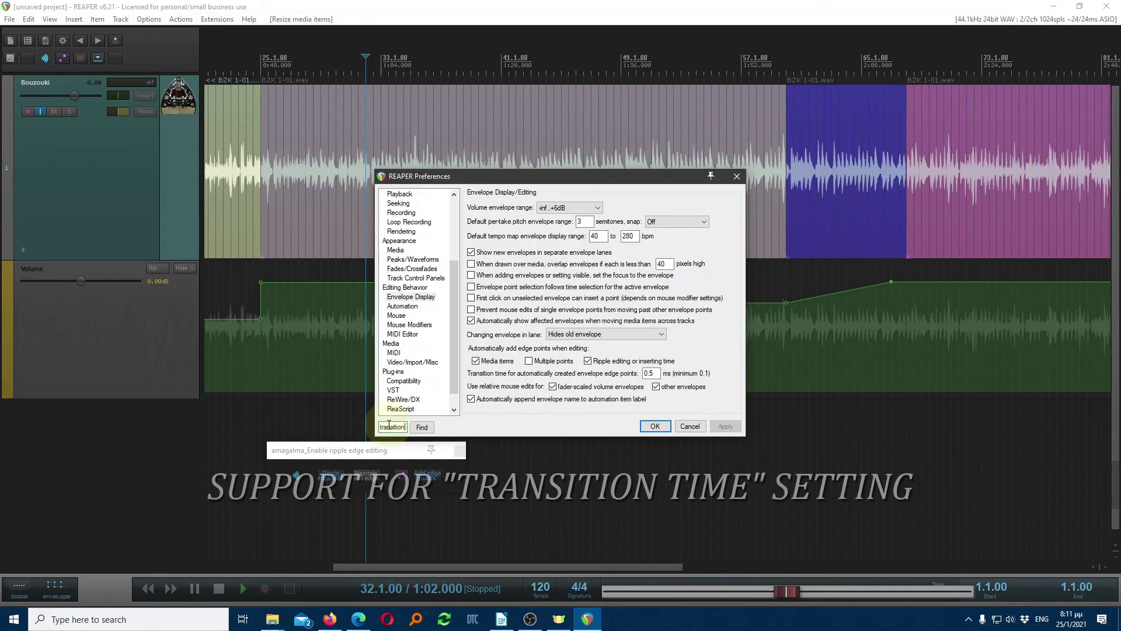
Find the 0.5 ms transition time setting for automatic envelope edge points in Preferences
{"action": "left_click", "coordinate": [422, 432]}
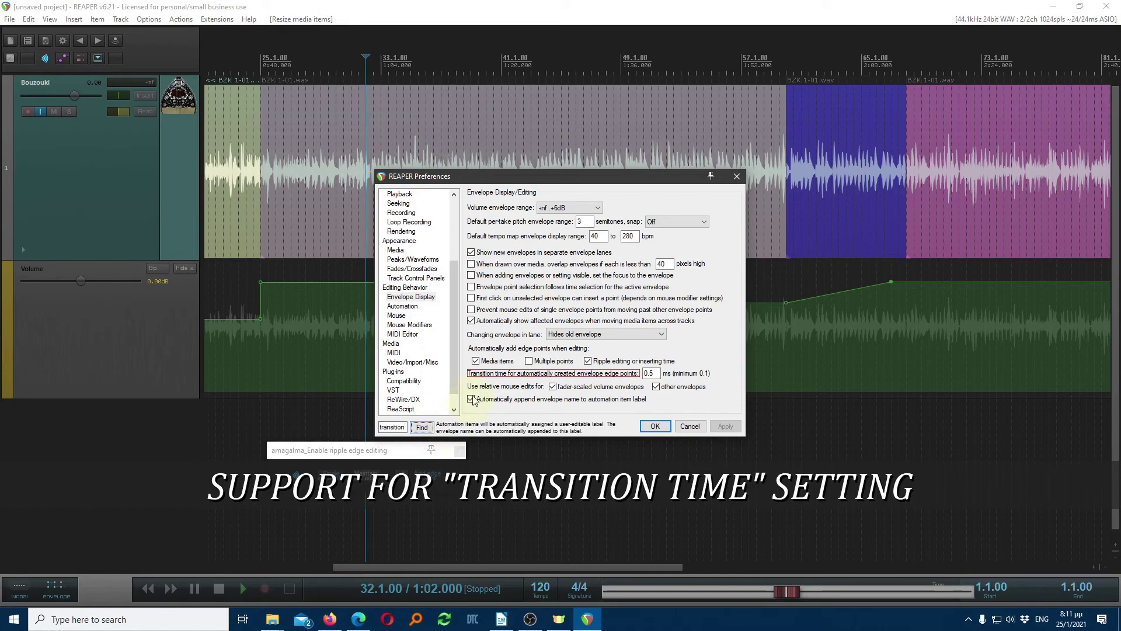